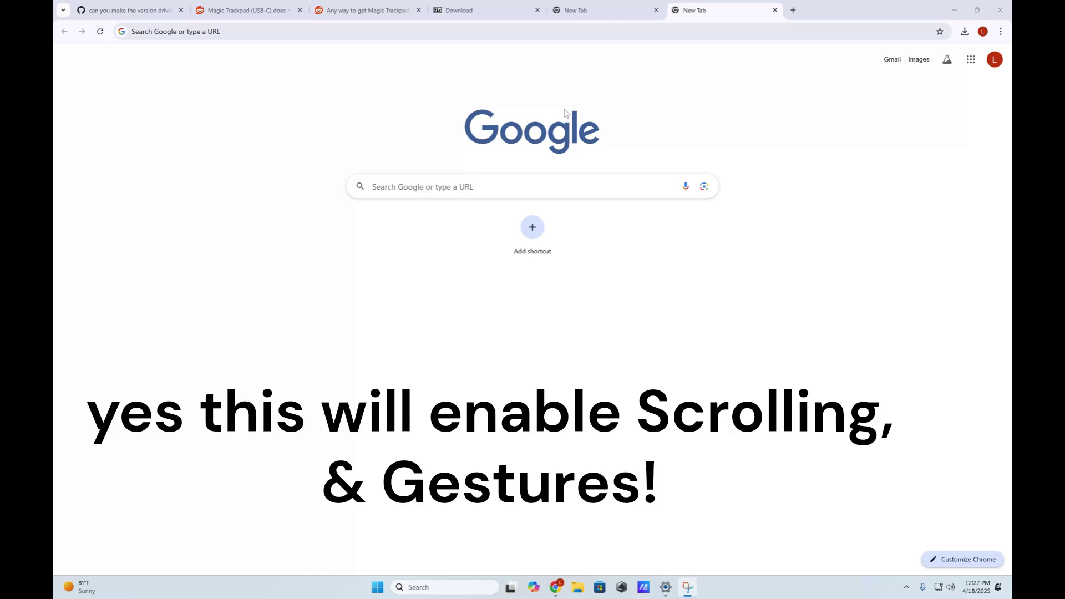
Add the Magic Trackpad as a new Bluetooth device from the Bluetooth & devices page
left_click(668, 591)
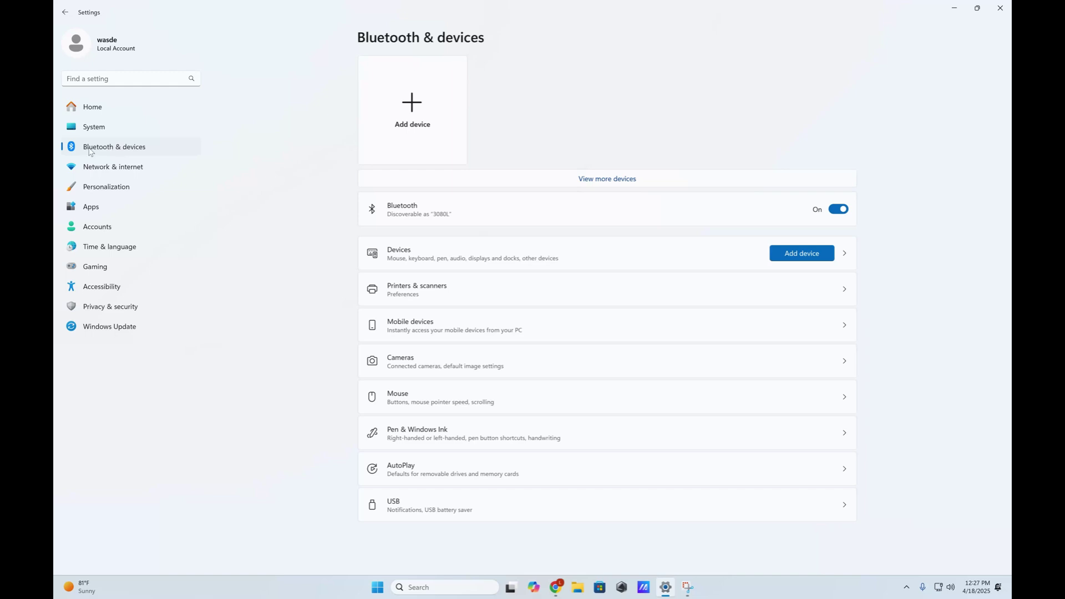
left_click(413, 111)
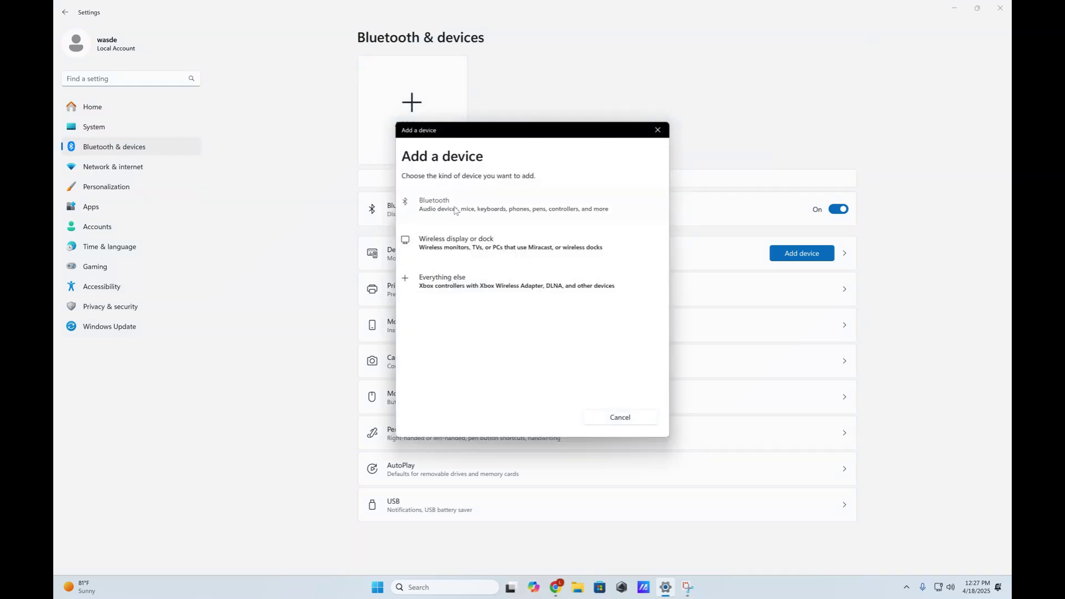
left_click(455, 209)
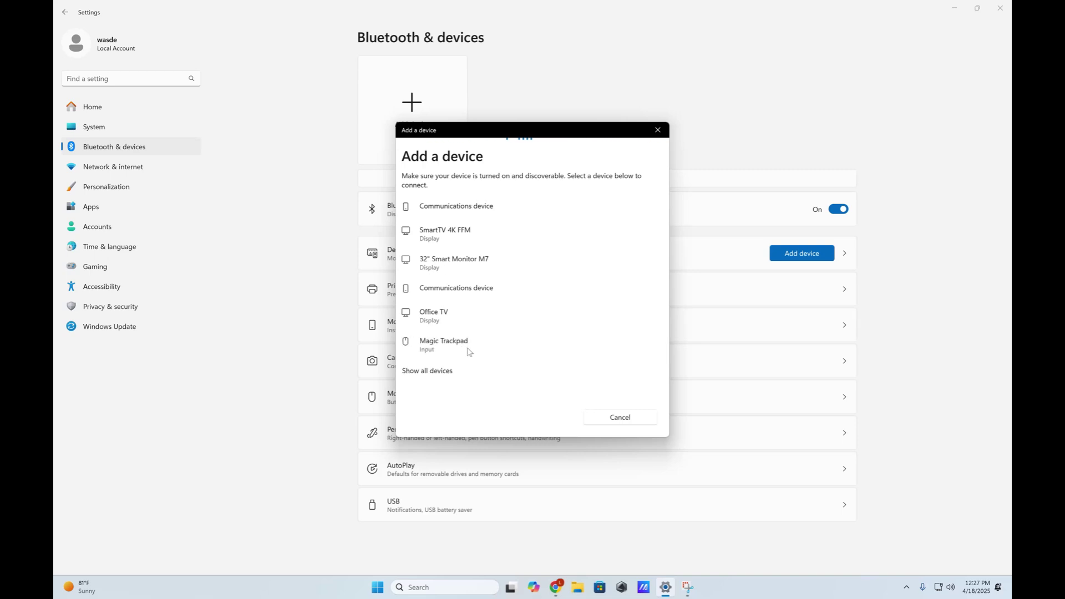
left_click(437, 349)
left_click(617, 417)
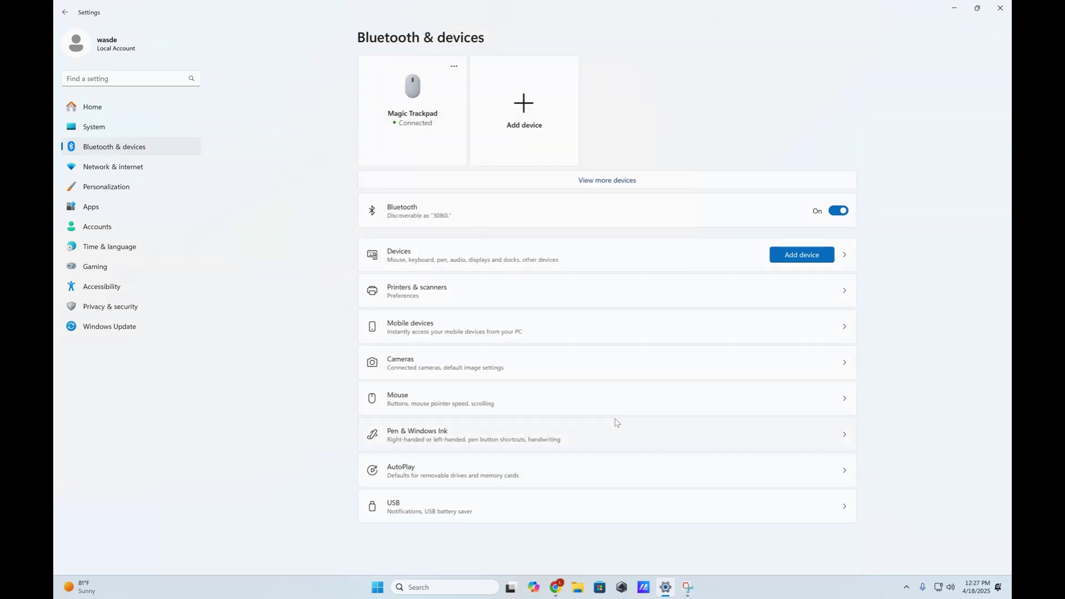
Open Device Manager, locate Bluetooth HID Device under Human Interface Devices, then minimize it
left_click(464, 586)
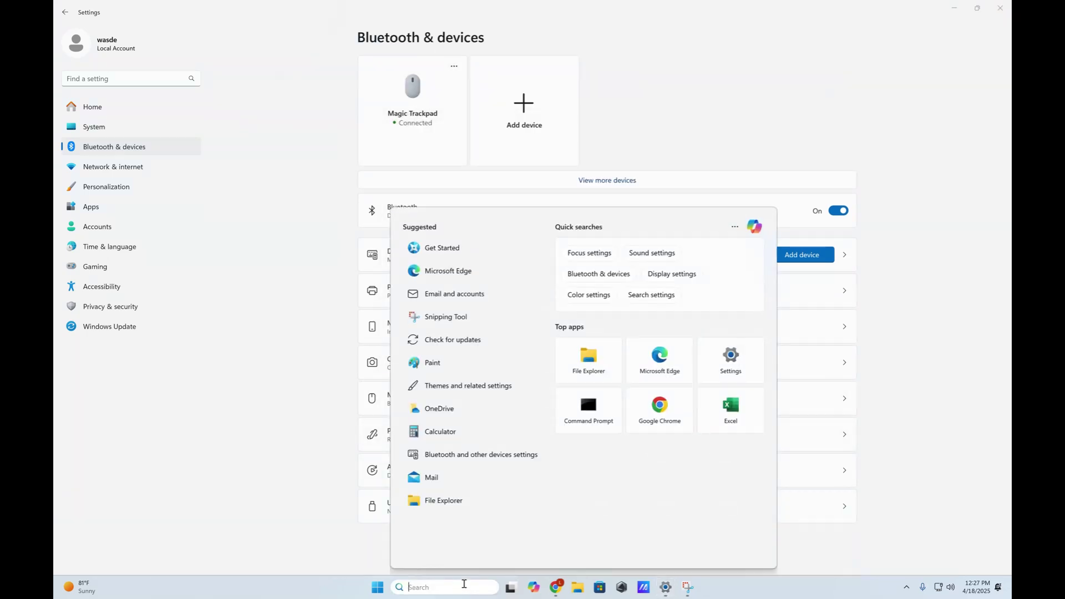
type("device manager")
left_click(630, 350)
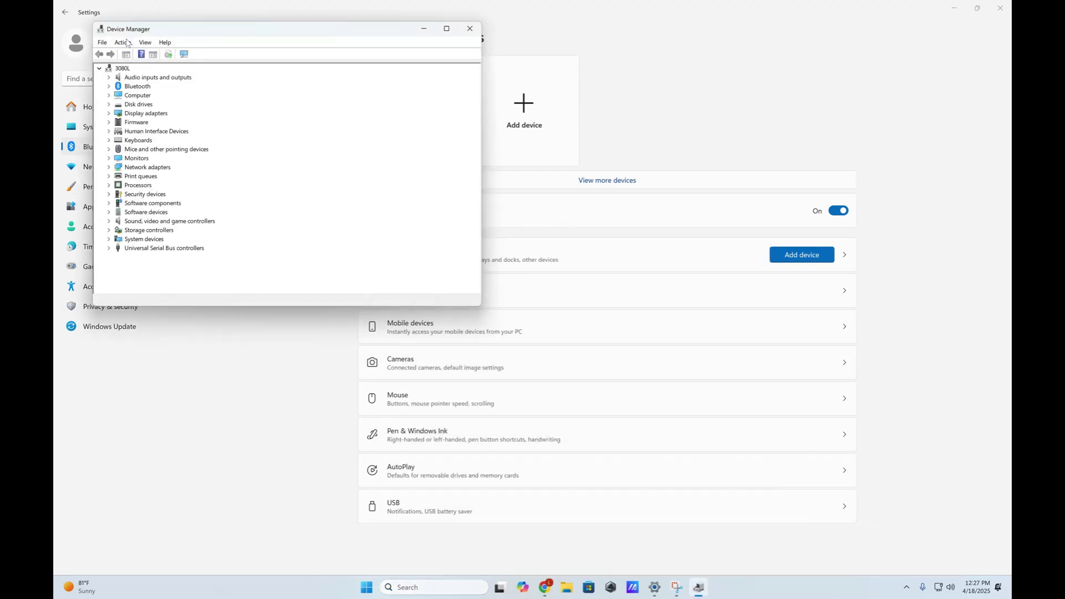
left_click(134, 131)
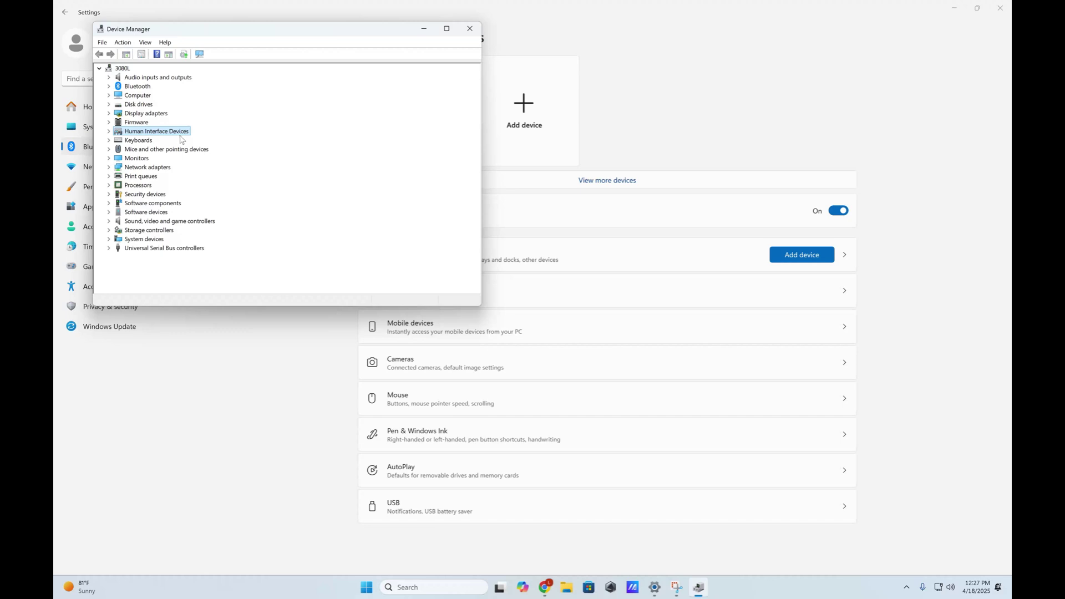
left_click(108, 131)
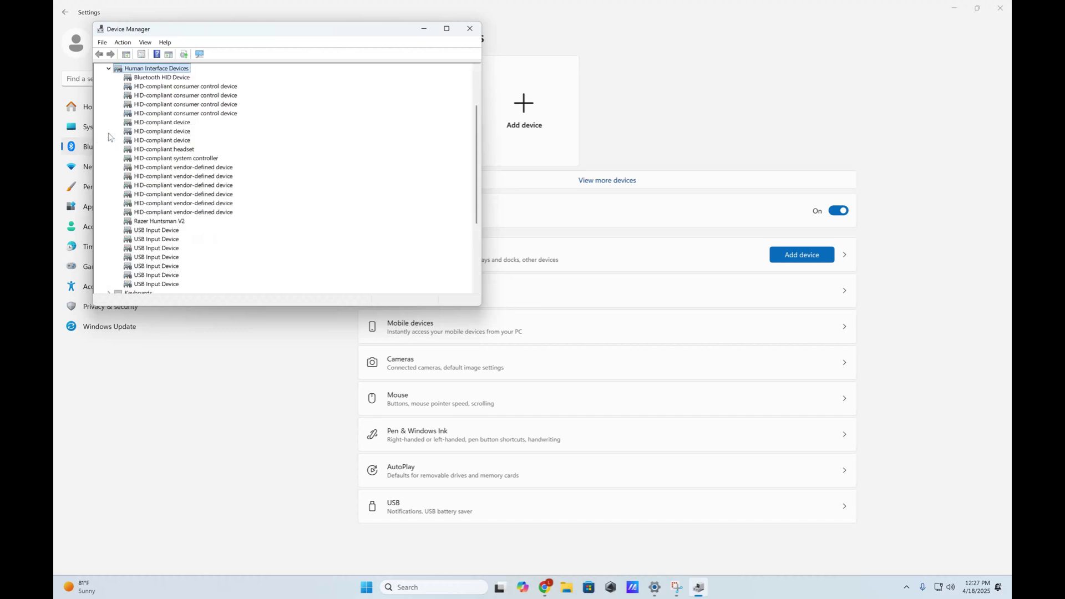
left_click(148, 106)
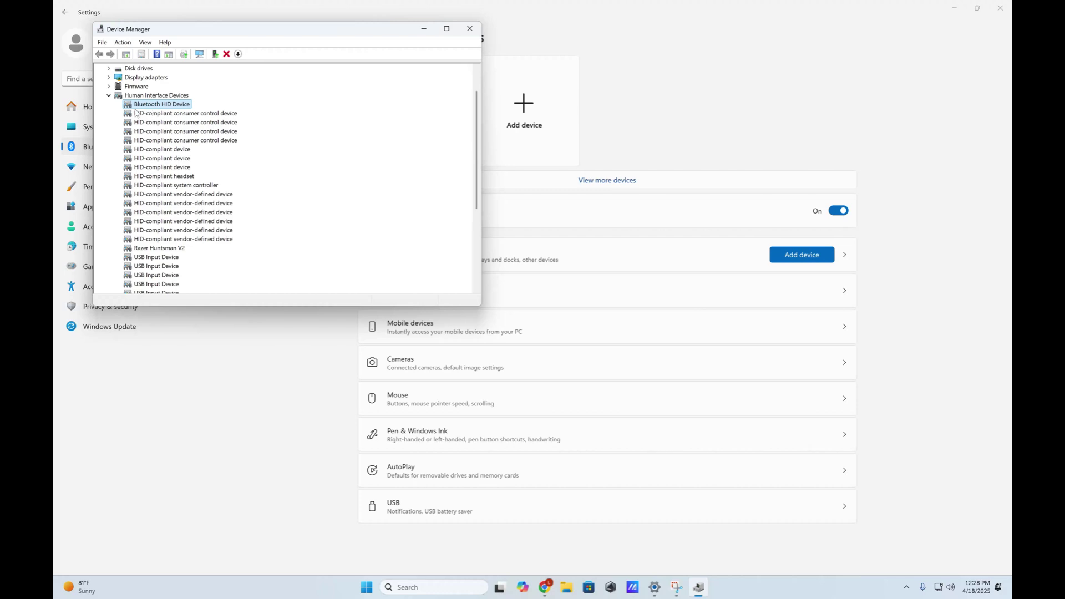
scroll(178, 123, "down", 1)
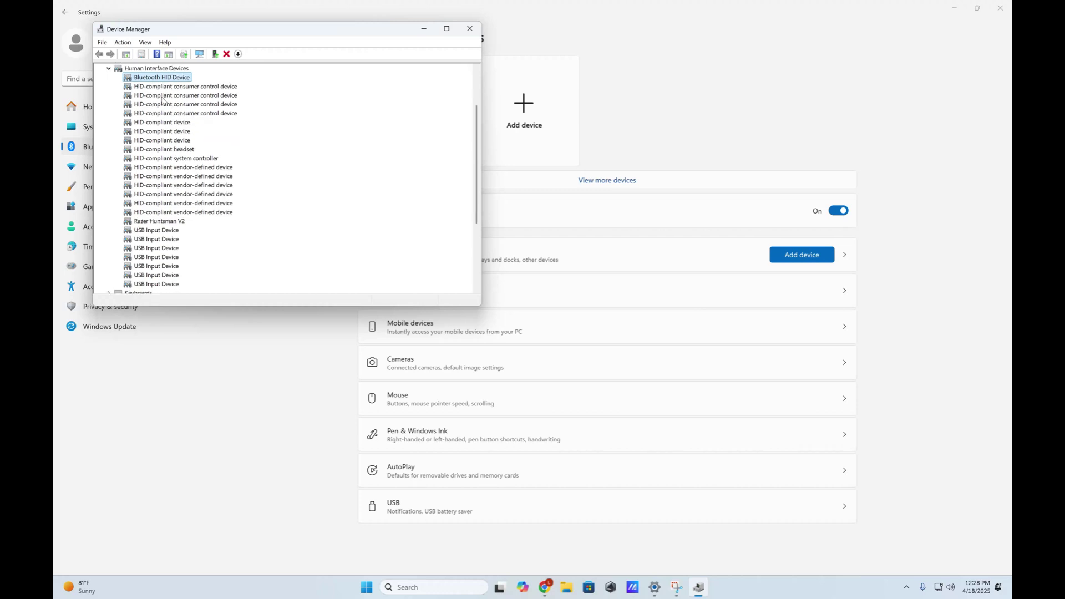
scroll(154, 222, "up", 1)
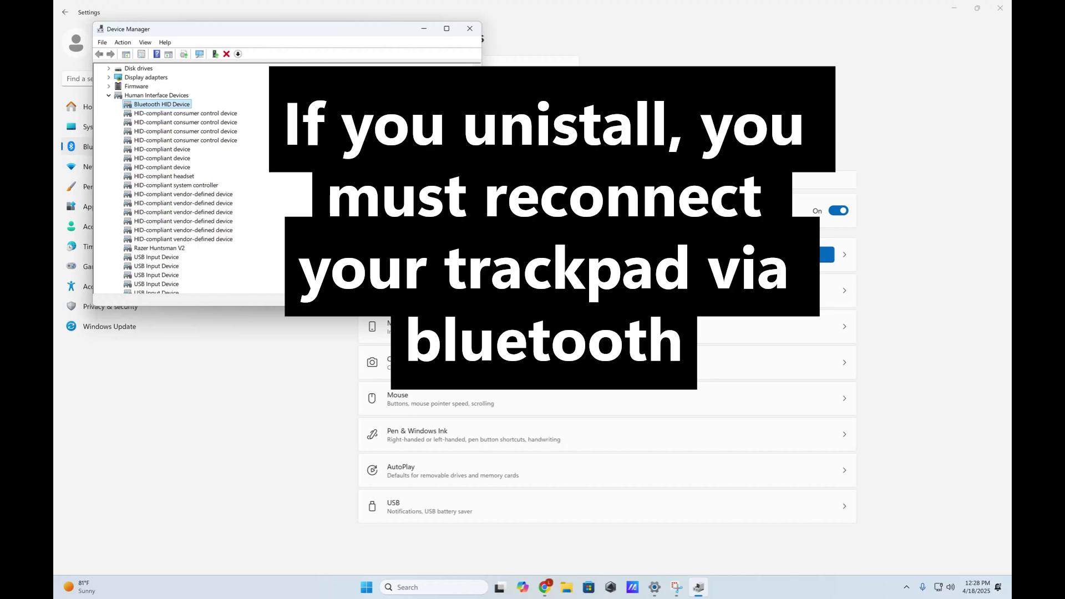
left_click(425, 31)
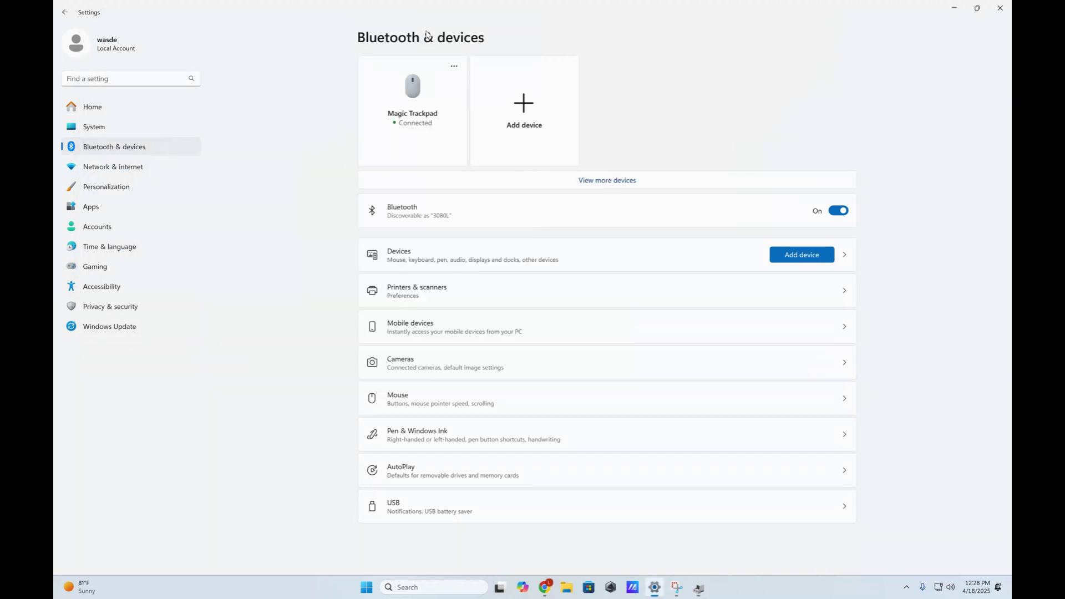
Download the 7-Zip 64-bit Windows x64 installer from the 7-Zip download page
left_click(955, 9)
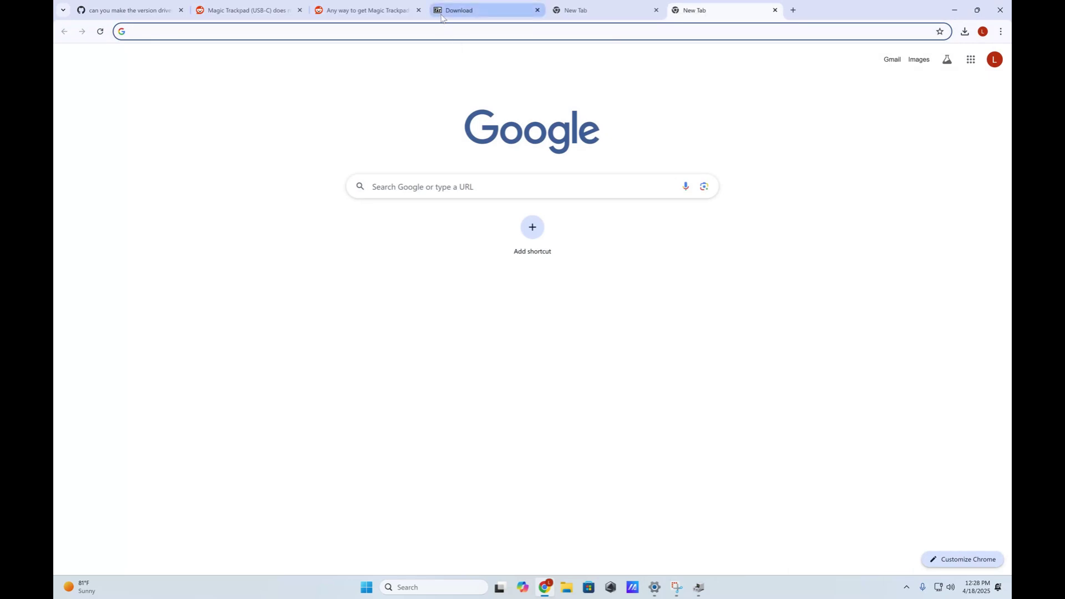
left_click(441, 13)
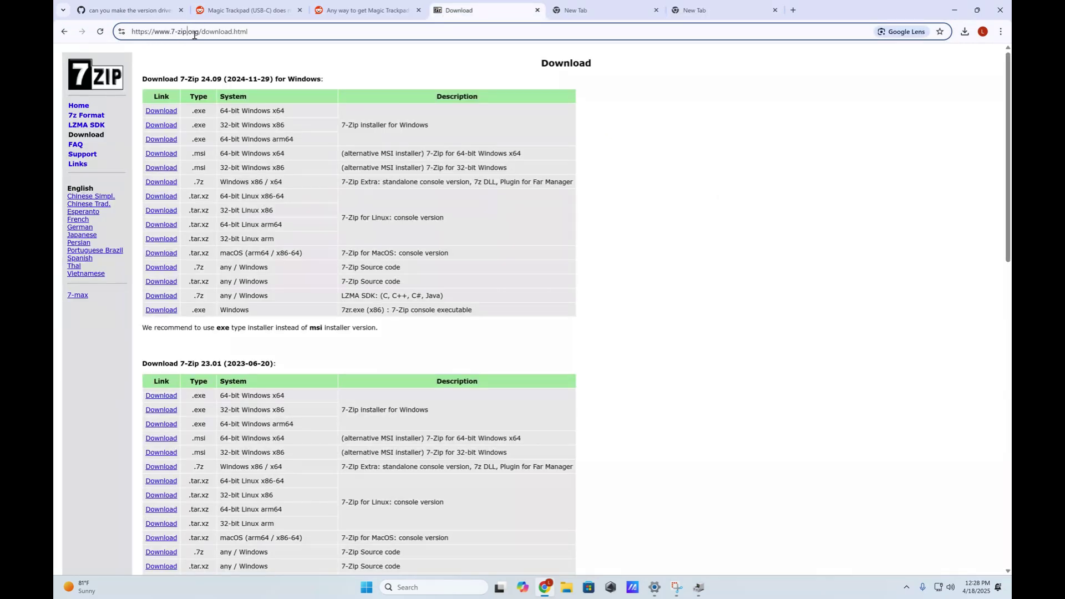
left_click_drag(203, 32, 271, 33)
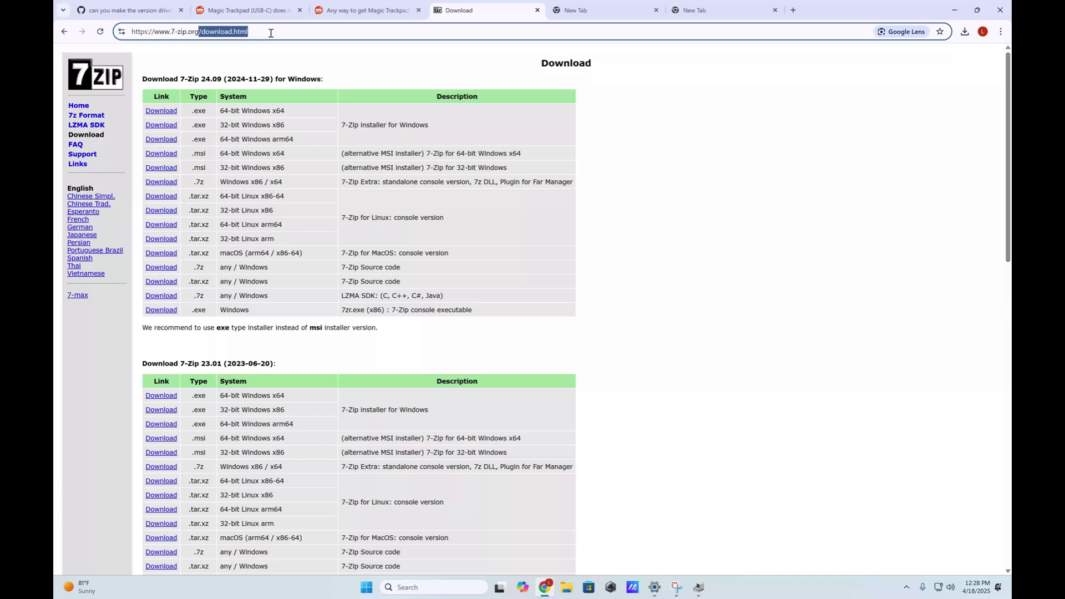
left_click(272, 34)
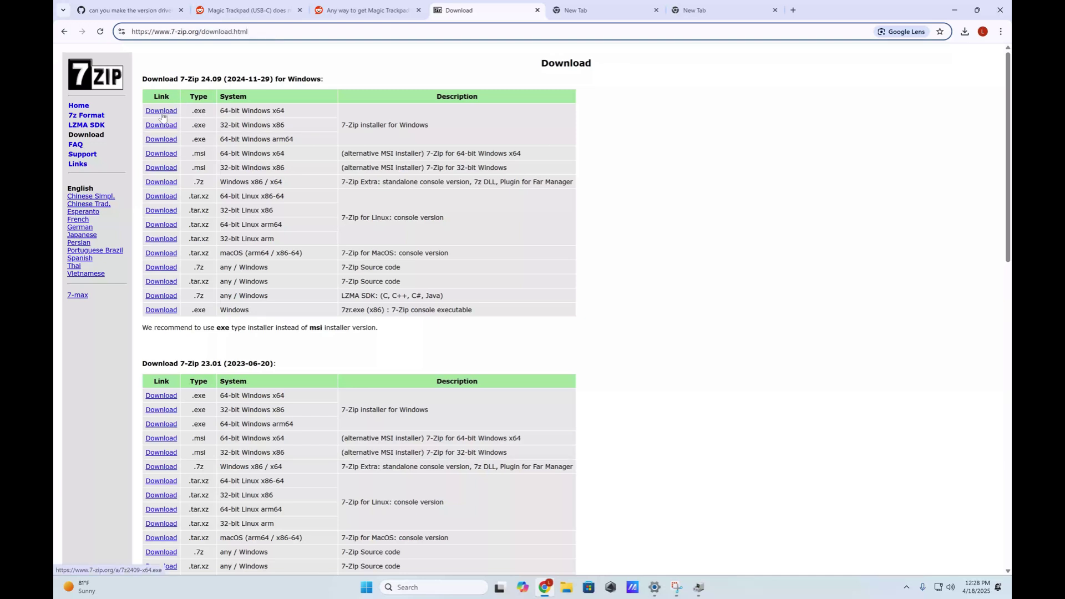
left_click_drag(302, 114, 214, 120)
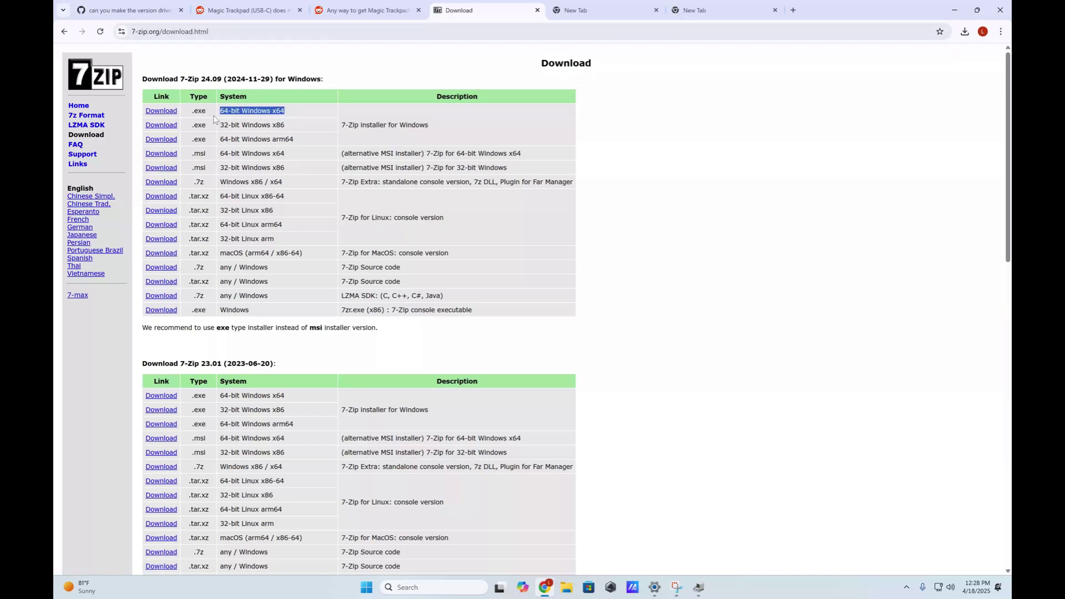
left_click(166, 112)
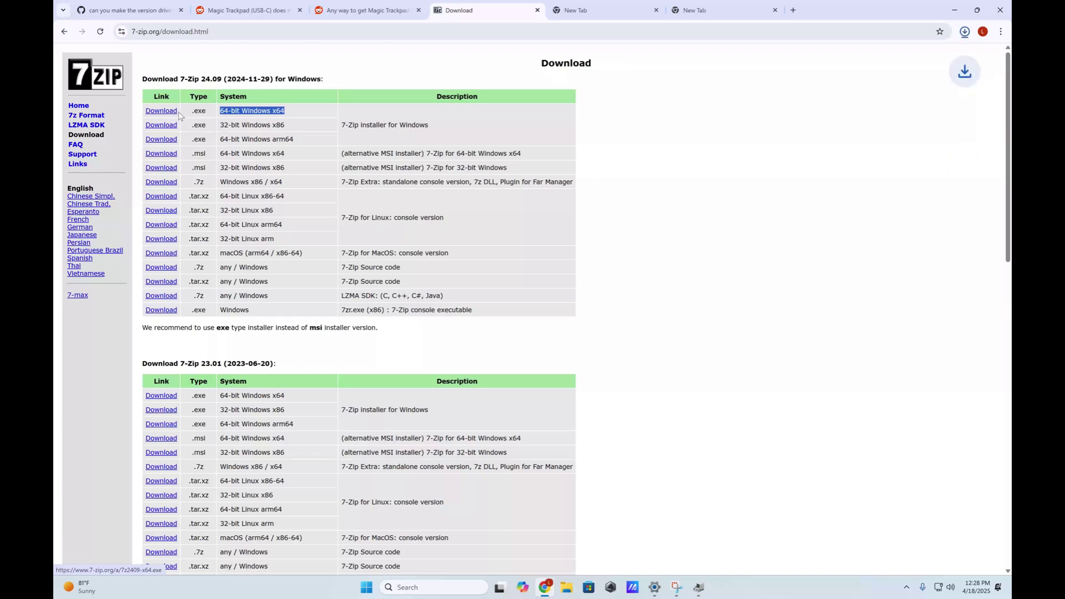
Run 7z2409-x64.exe and install 7-Zip to the default folder
left_click(966, 32)
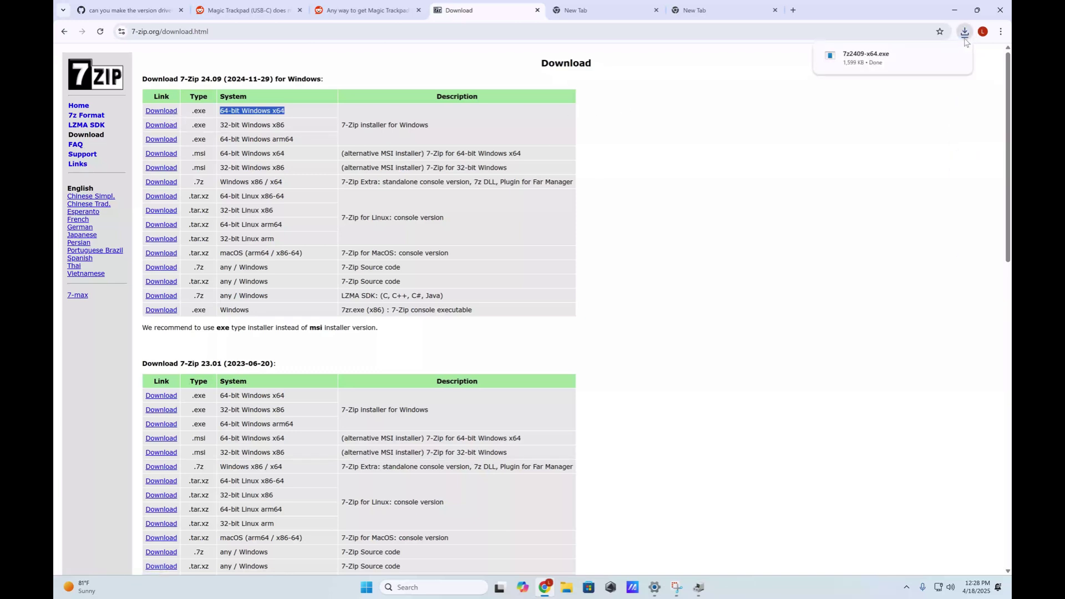
left_click(846, 60)
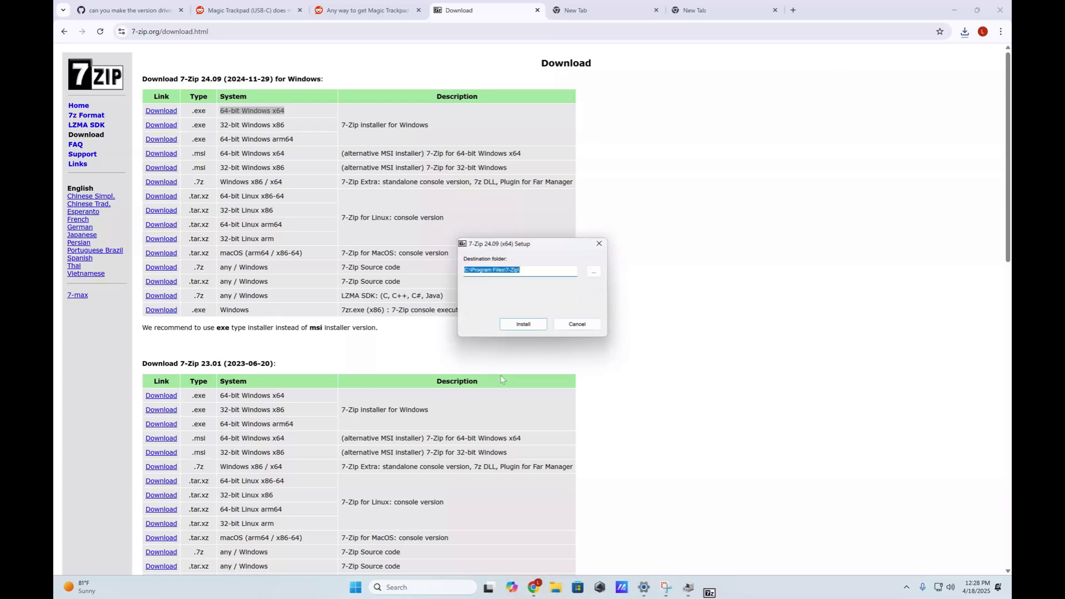
left_click(521, 326)
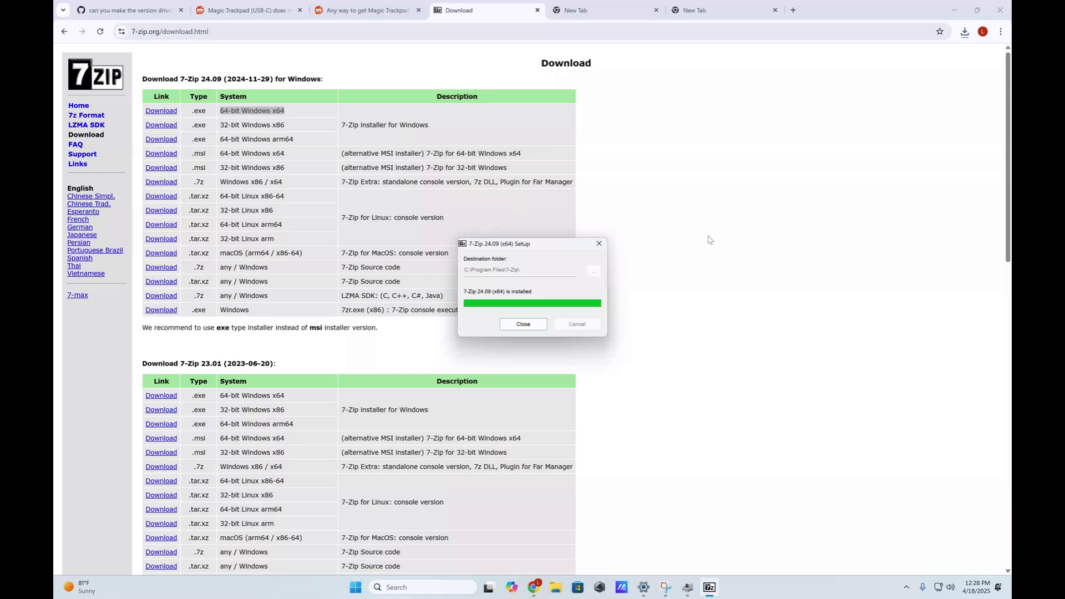
key("Return")
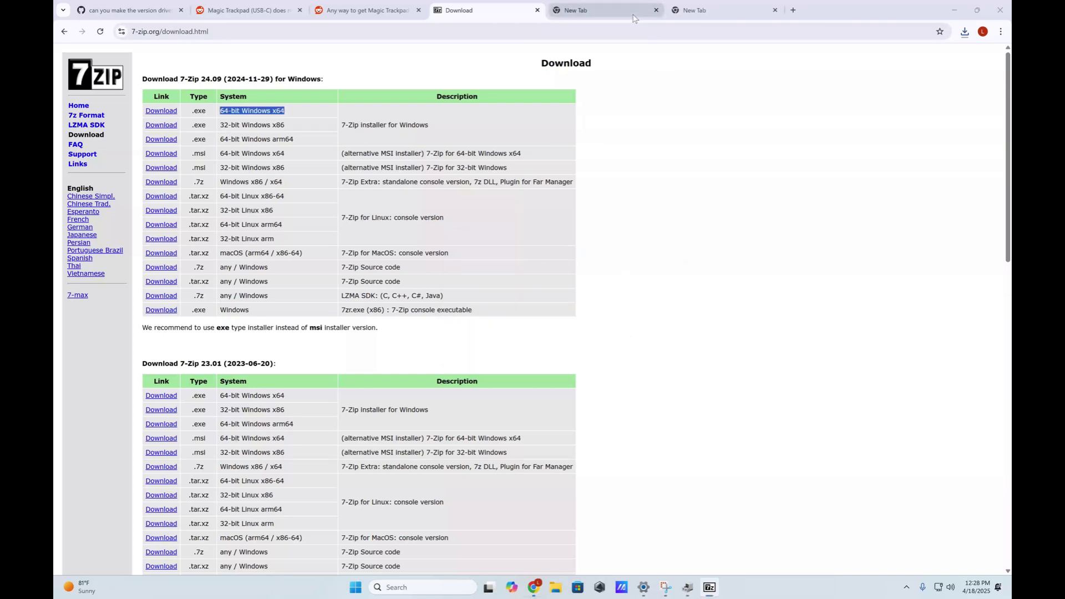
Load the Apple download address and keep the blocked AppleBcUpdate.exe download
left_click(633, 18)
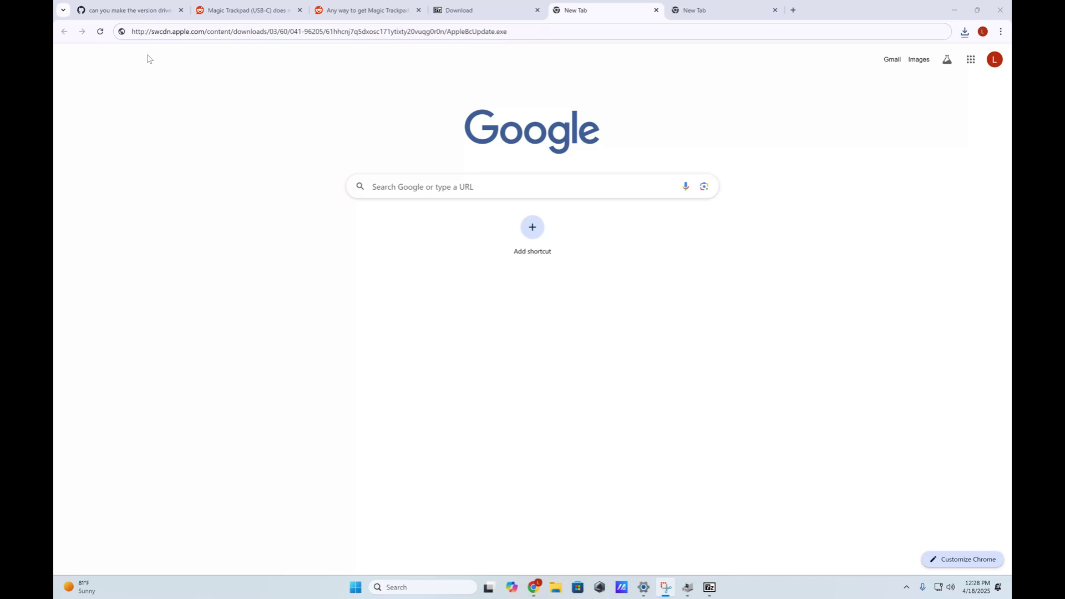
left_click(436, 32)
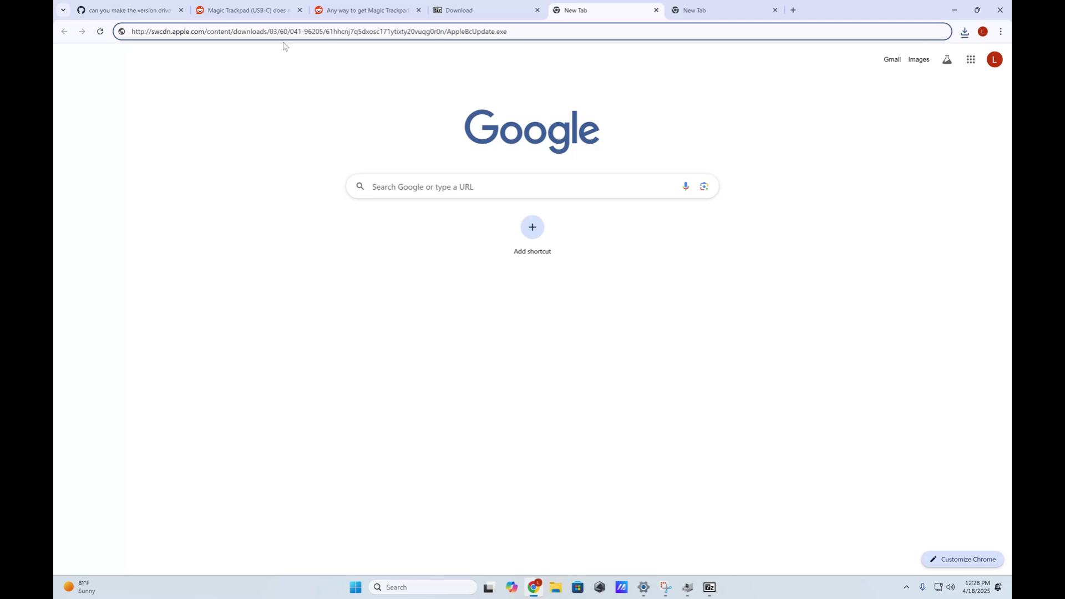
key("Return")
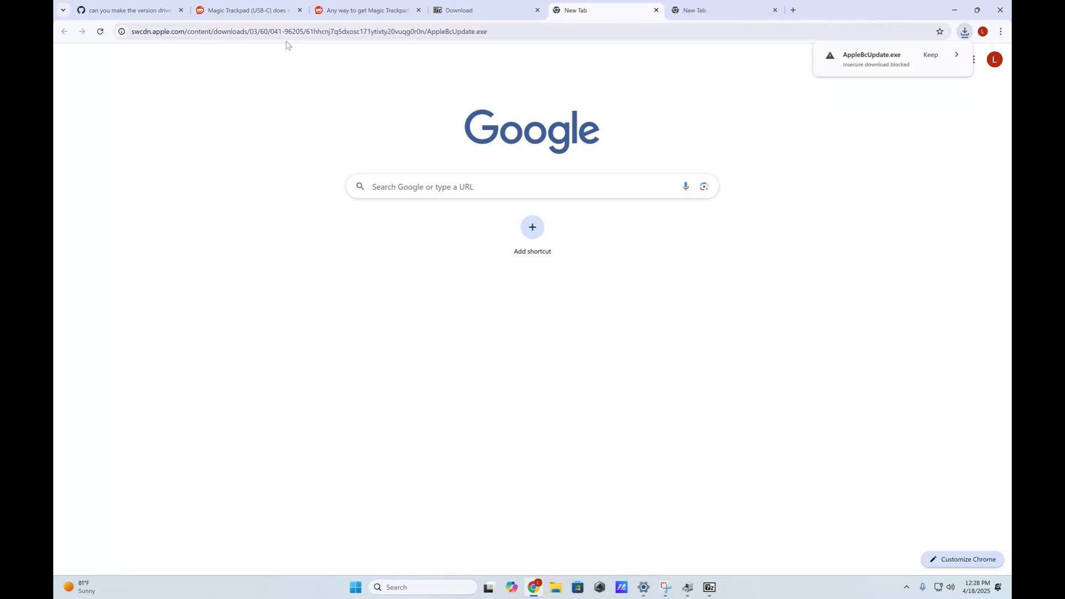
left_click(932, 55)
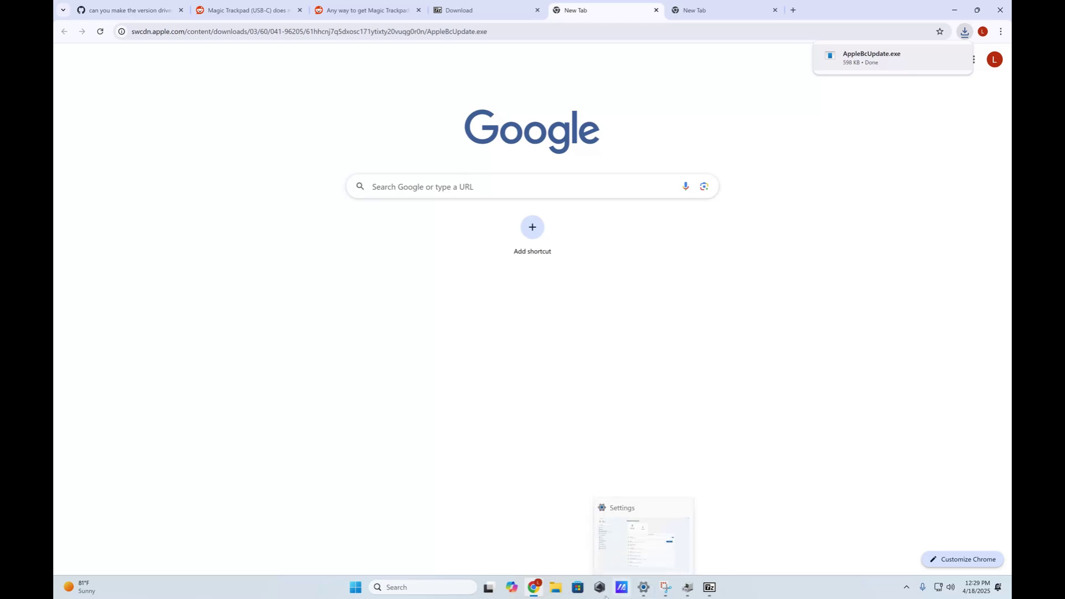
Extract AppleBcUpdate into Downloads with 7-Zip's Extract Here
left_click(556, 588)
left_click(464, 294)
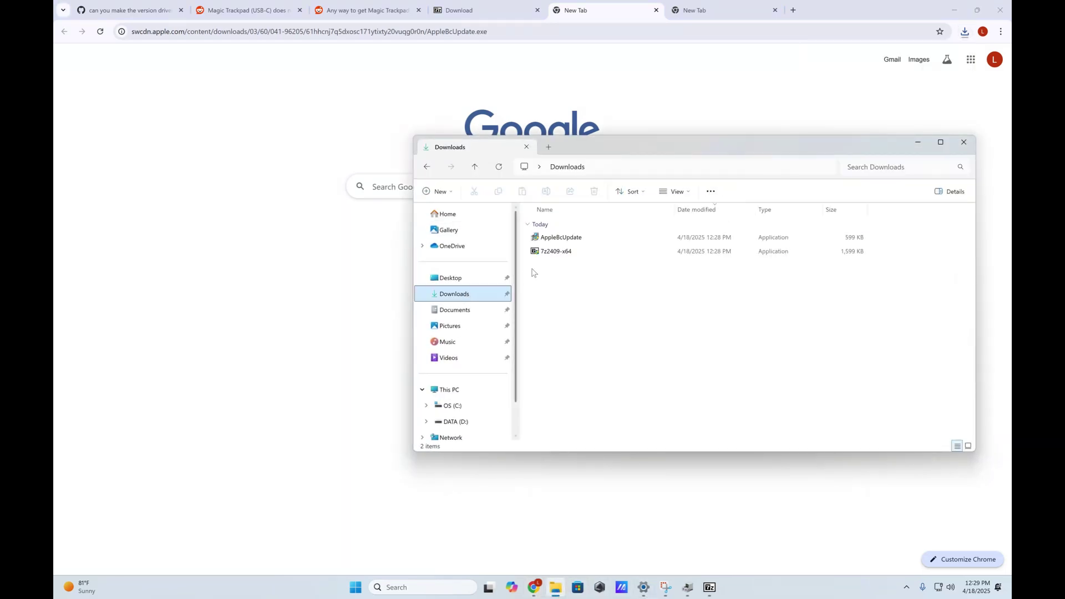
left_click(583, 239)
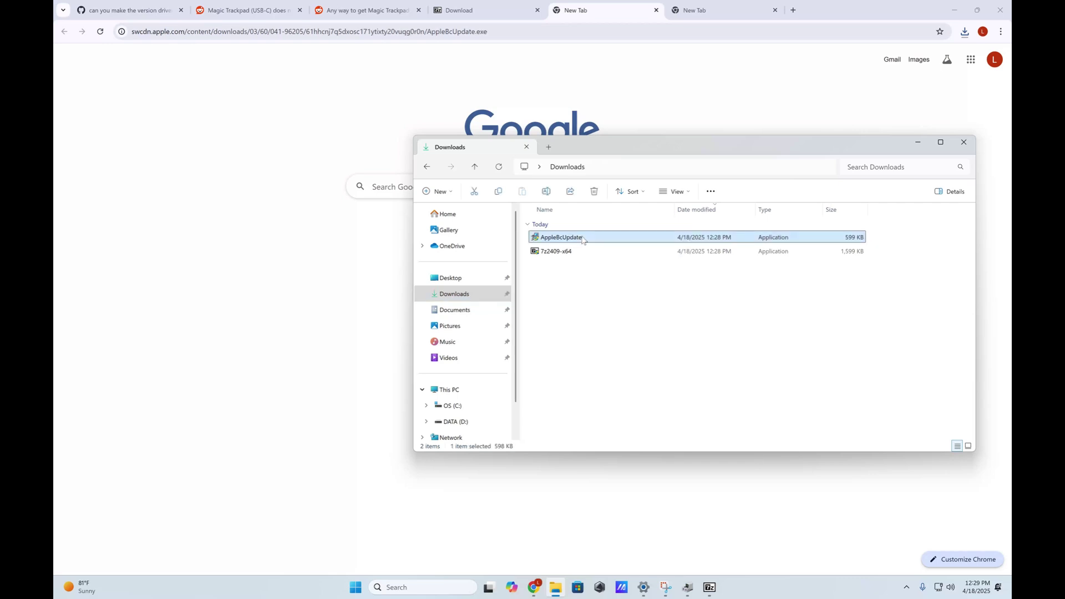
right_click(583, 240)
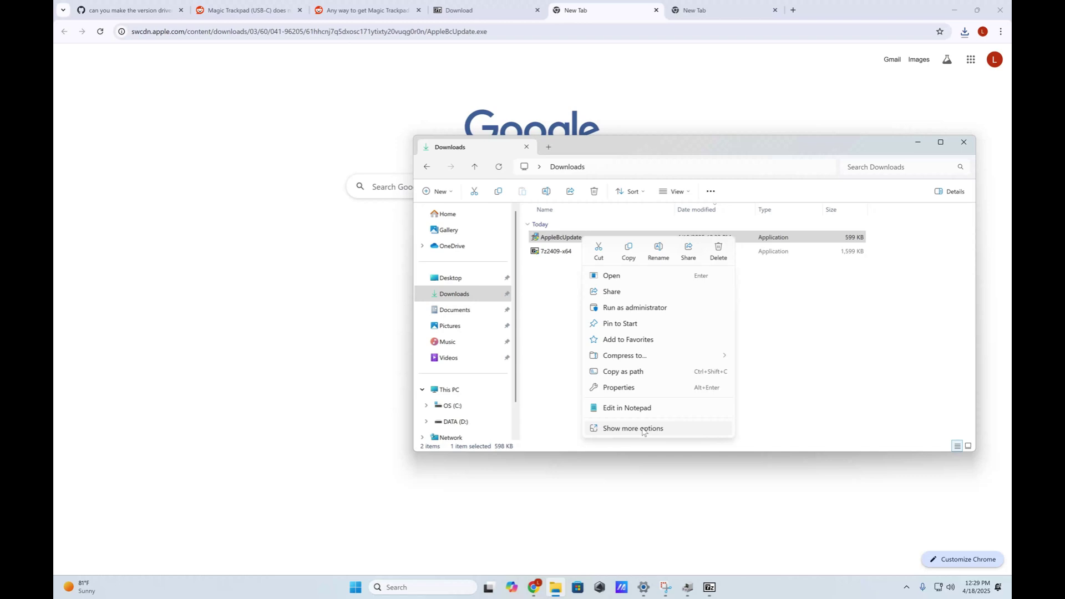
left_click(643, 429)
mouse_move(622, 311)
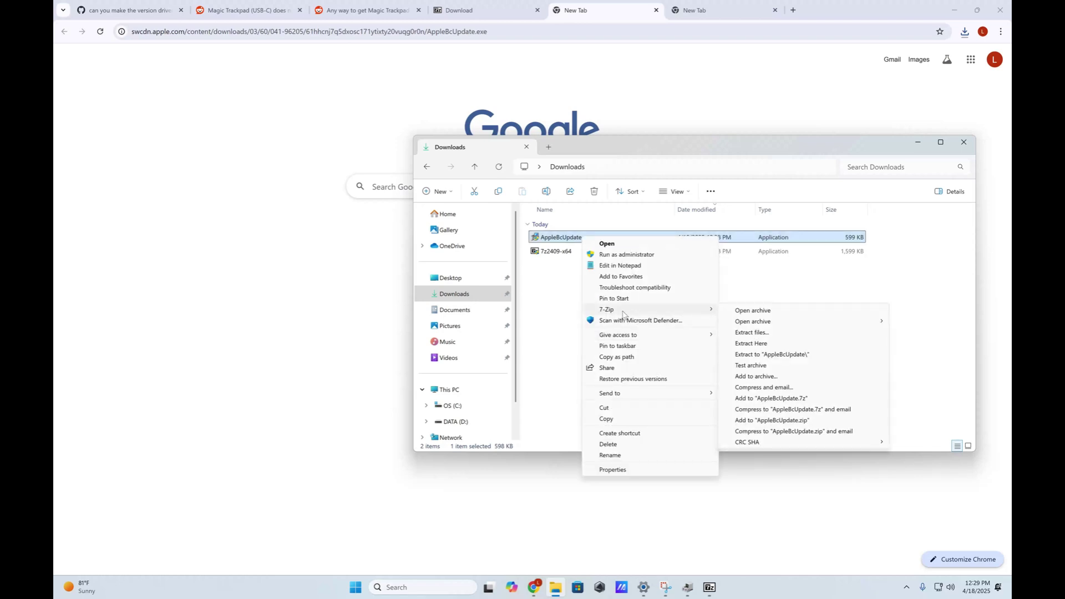
left_click(753, 345)
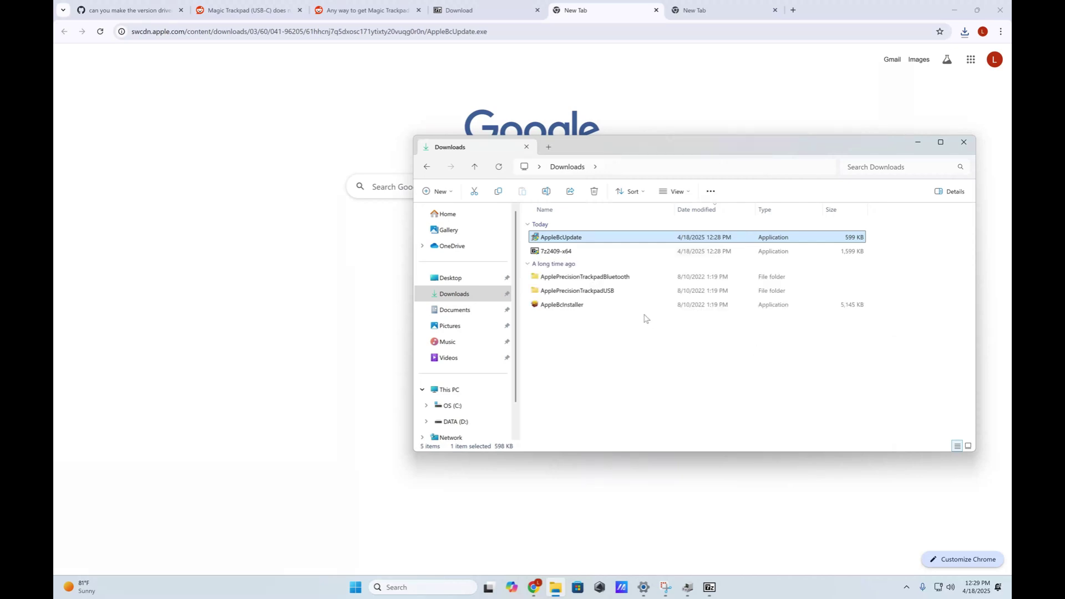
Install the Setup Information file in ApplePrecisionTrackpadBluetooth and acknowledge the success message
double_click(583, 277)
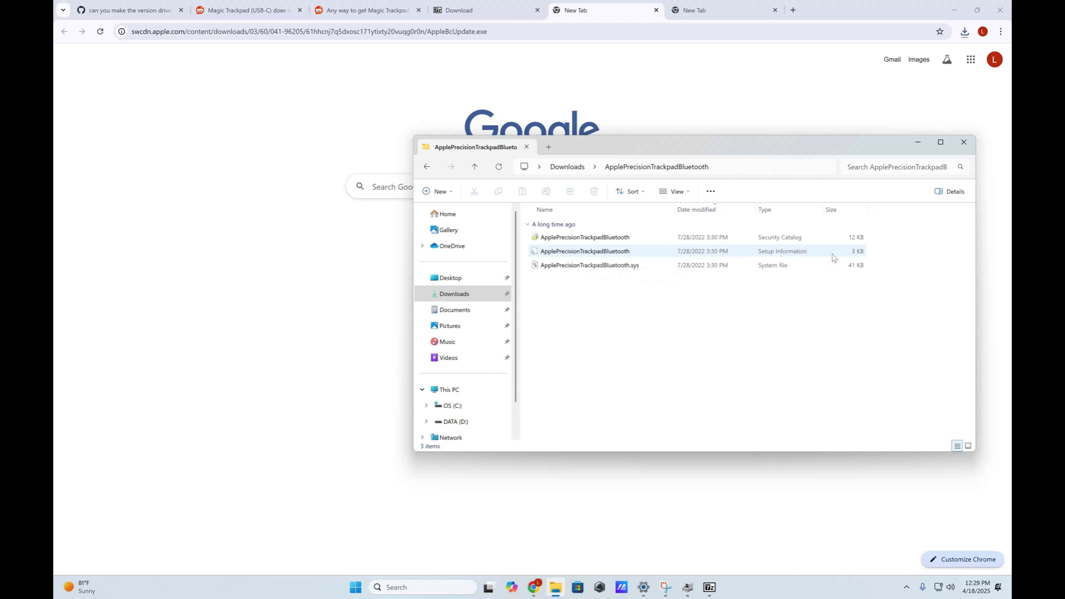
left_click(626, 256)
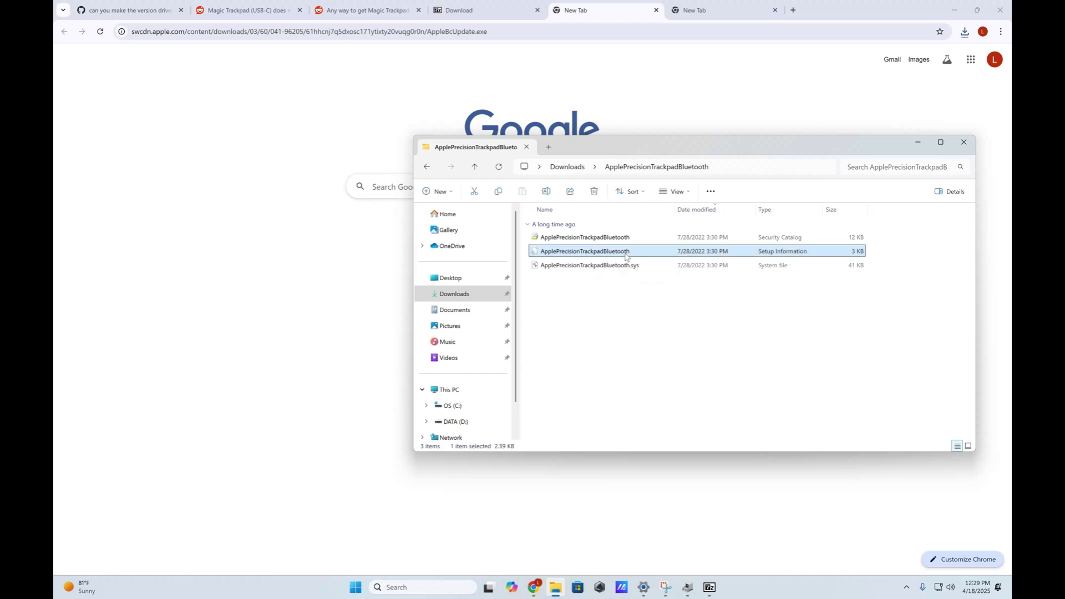
right_click(626, 256)
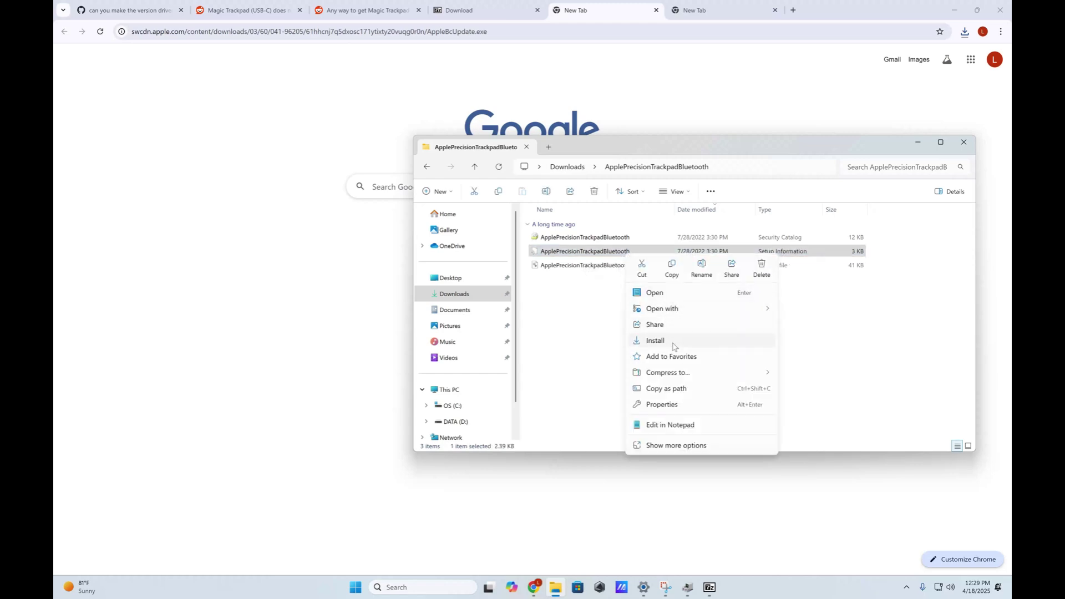
left_click(673, 346)
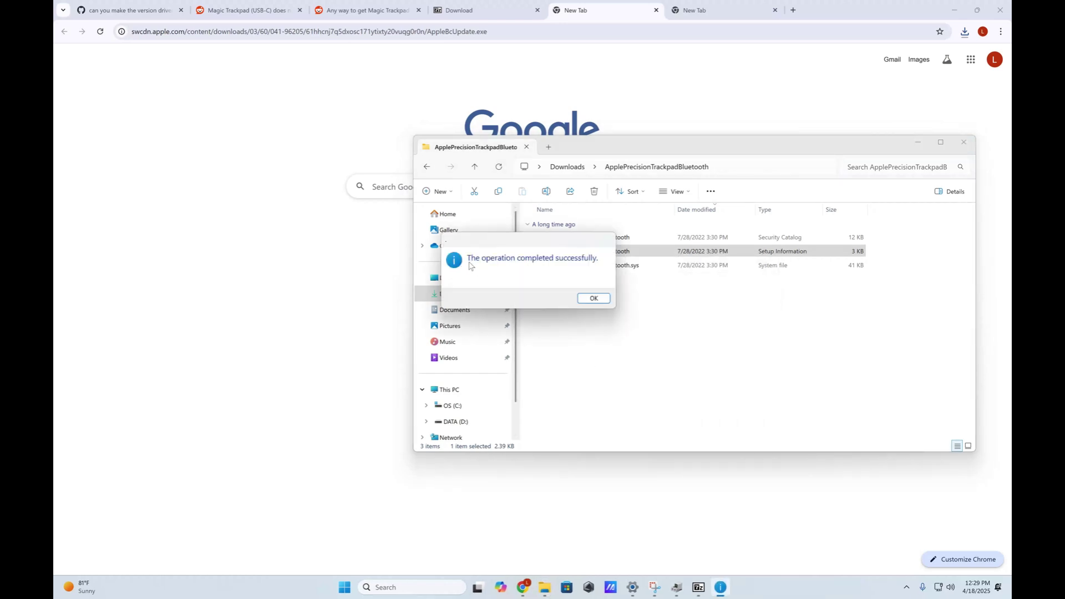
left_click(593, 299)
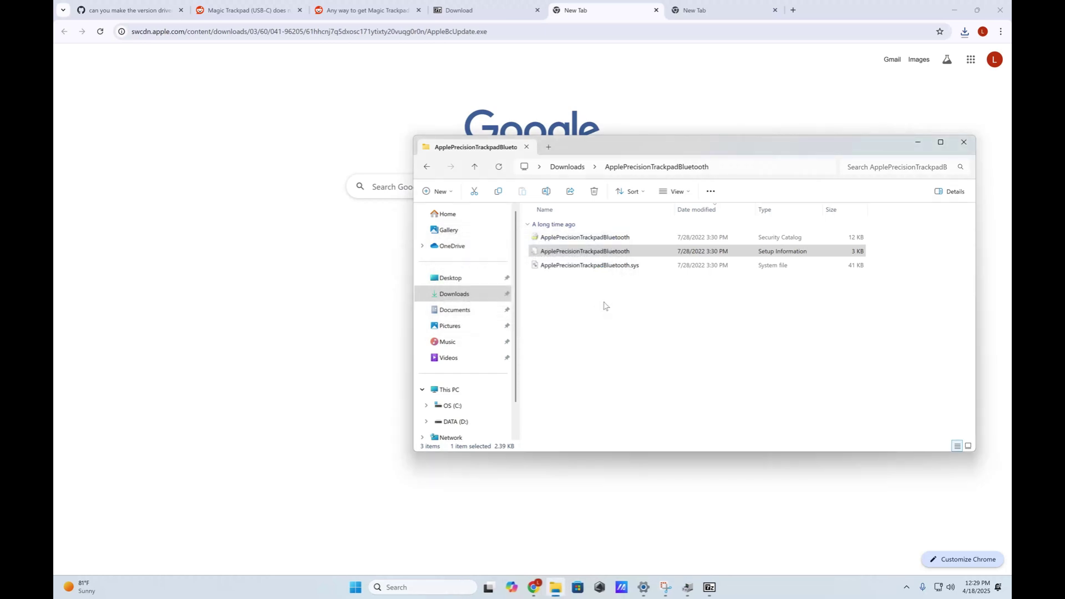
Start Update driver for Bluetooth HID Device and reach the list of available drivers
left_click(689, 592)
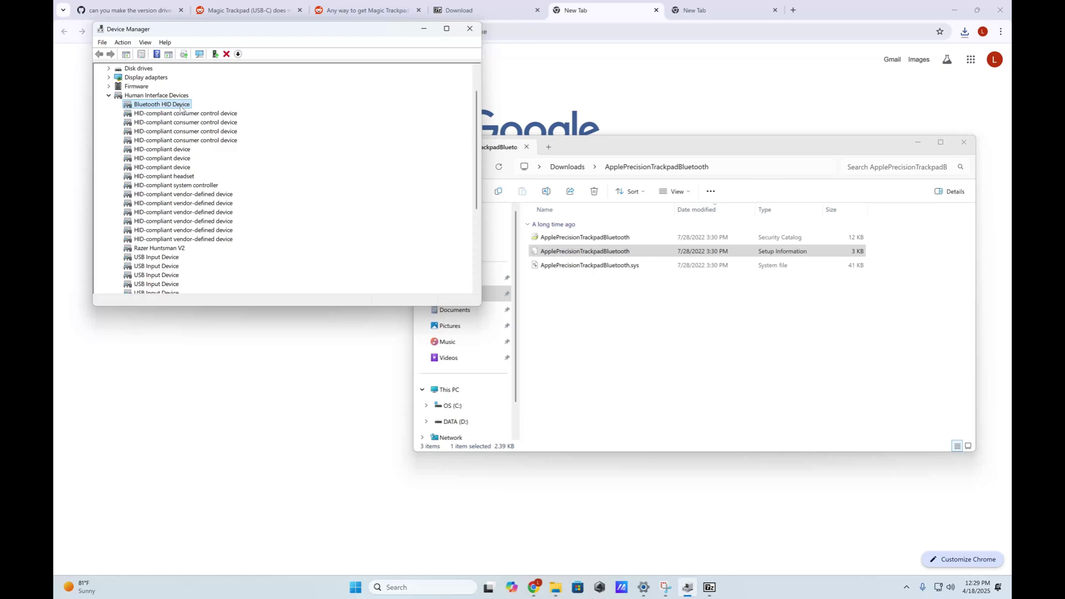
right_click(181, 109)
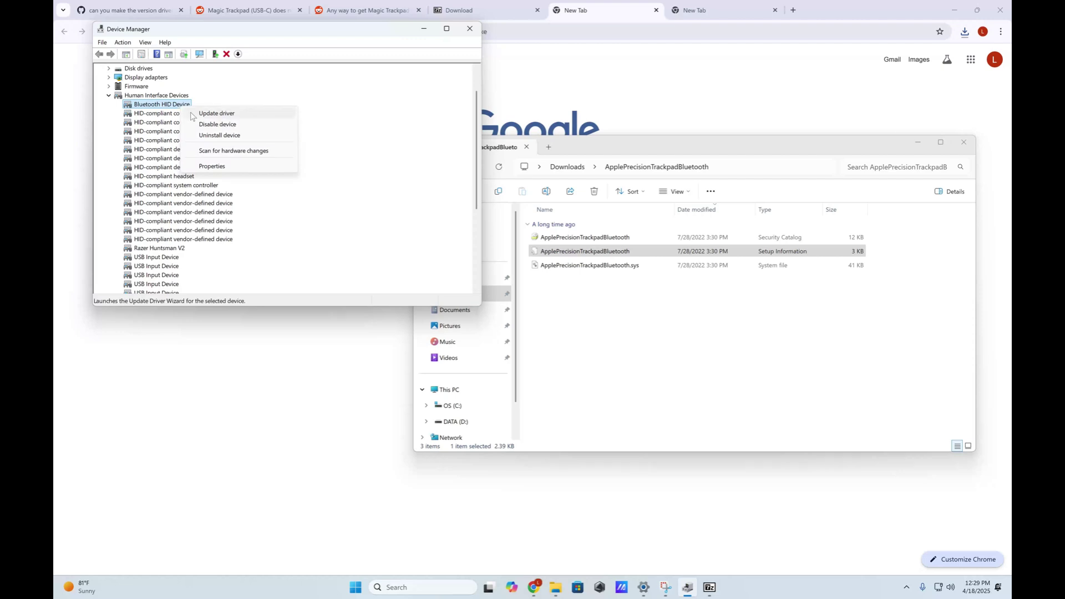
left_click(192, 113)
left_click_drag(198, 94, 438, 94)
left_click(478, 224)
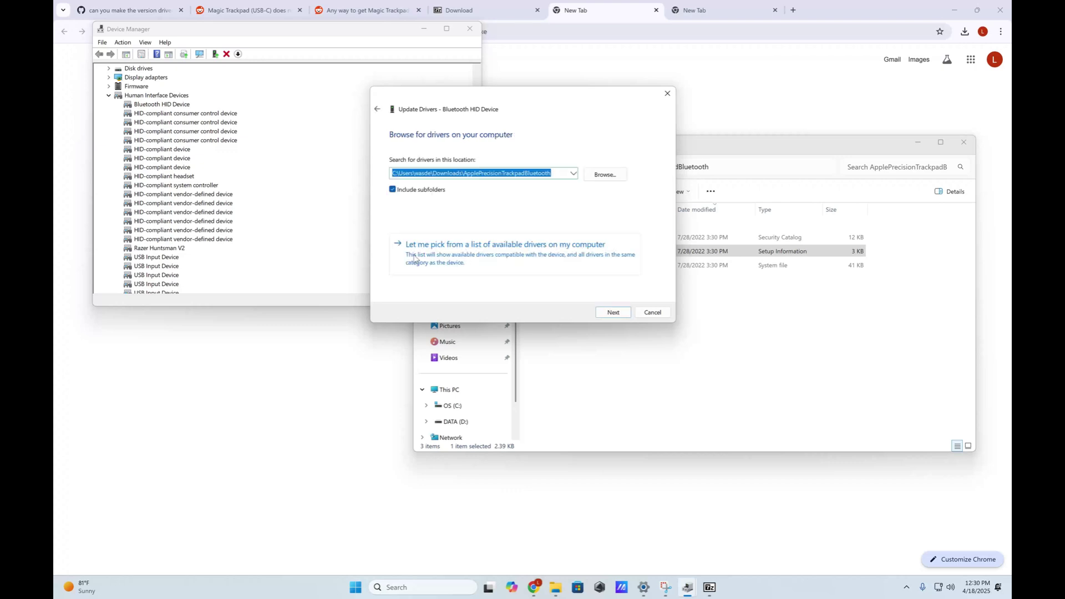
left_click(579, 255)
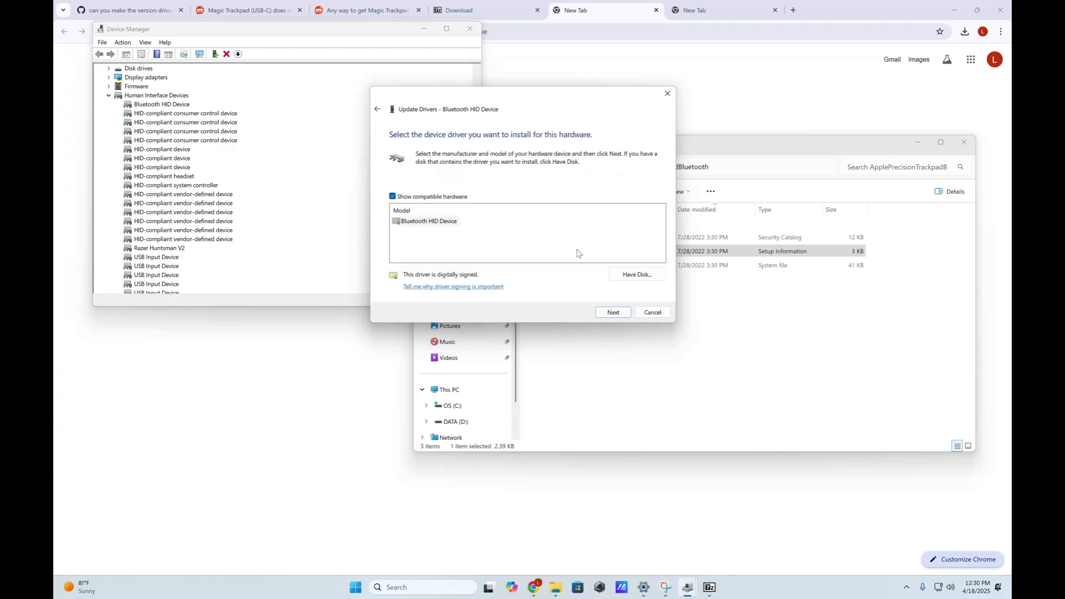
left_click(446, 227)
Point Have Disk to Downloads\ApplePrecisionTrackpadBluetooth\ApplePrecisionTrackpadBluetooth.inf
left_click(640, 276)
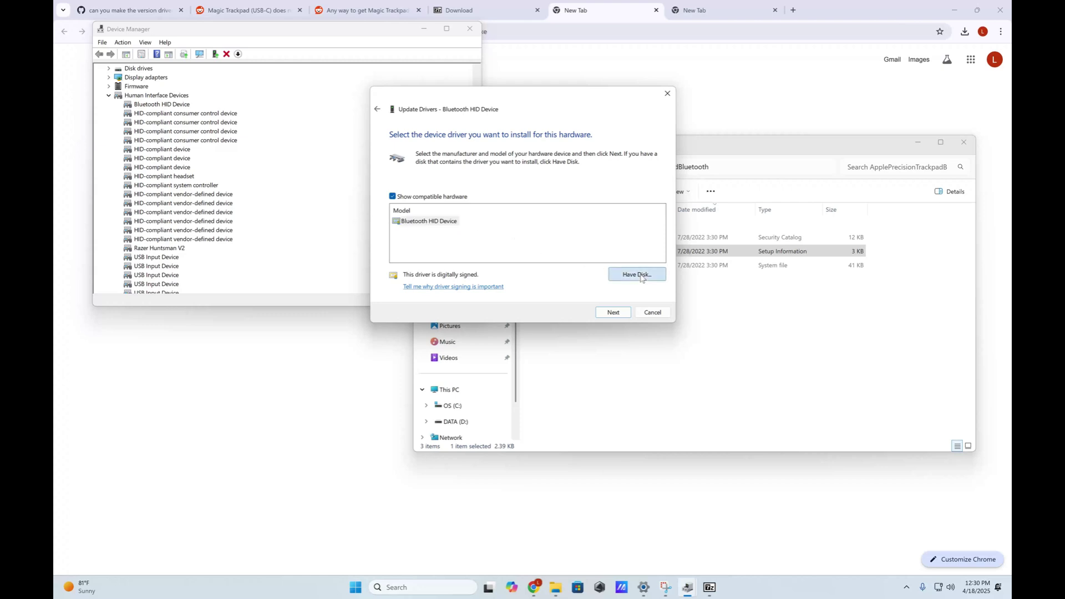
left_click(605, 255)
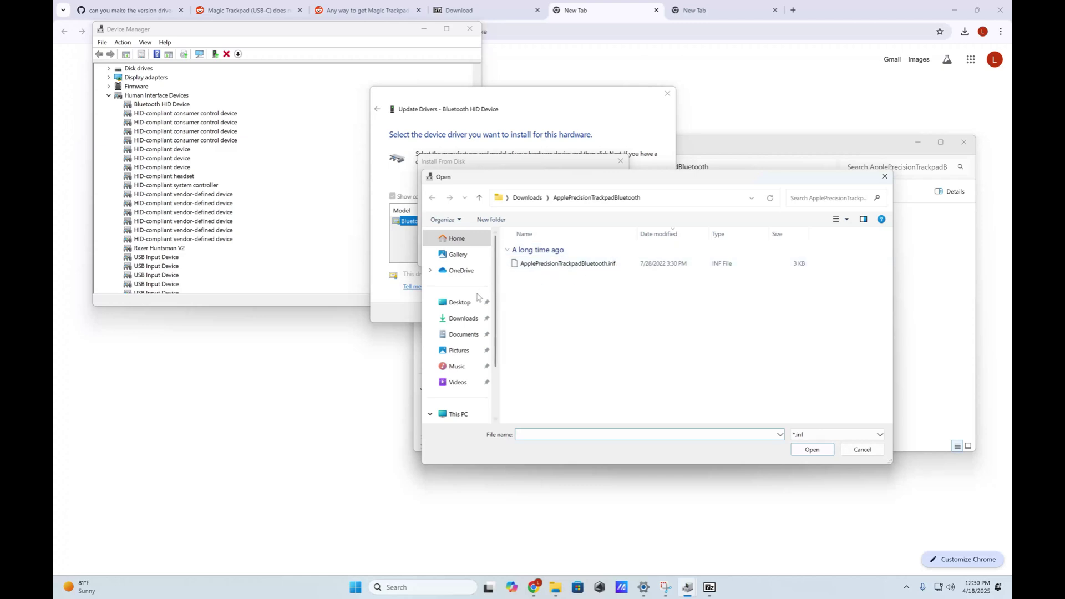
left_click(460, 321)
left_click(561, 267)
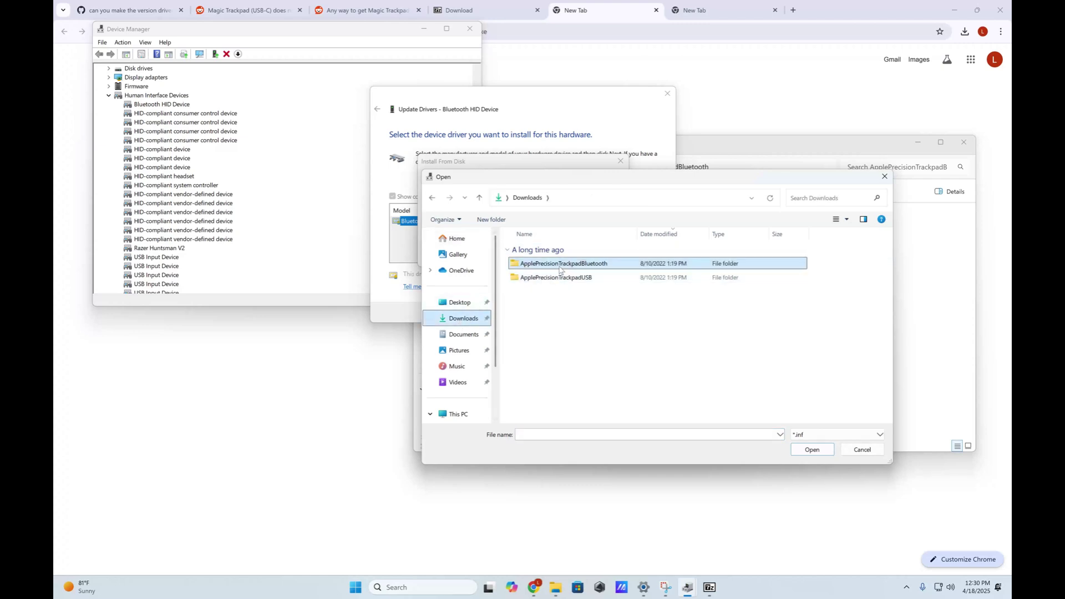
double_click(605, 268)
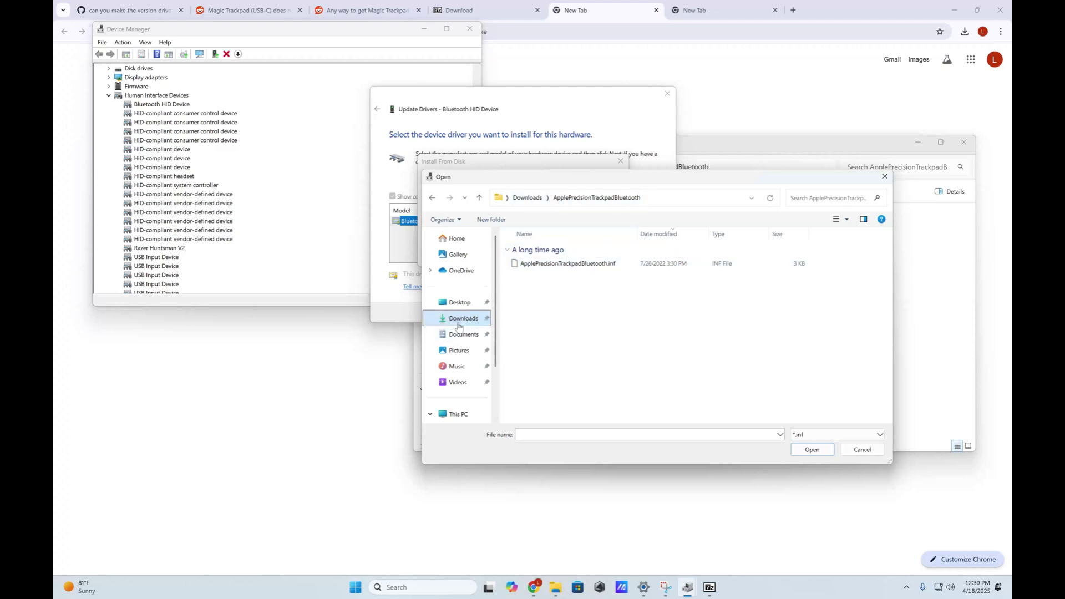
left_click(567, 265)
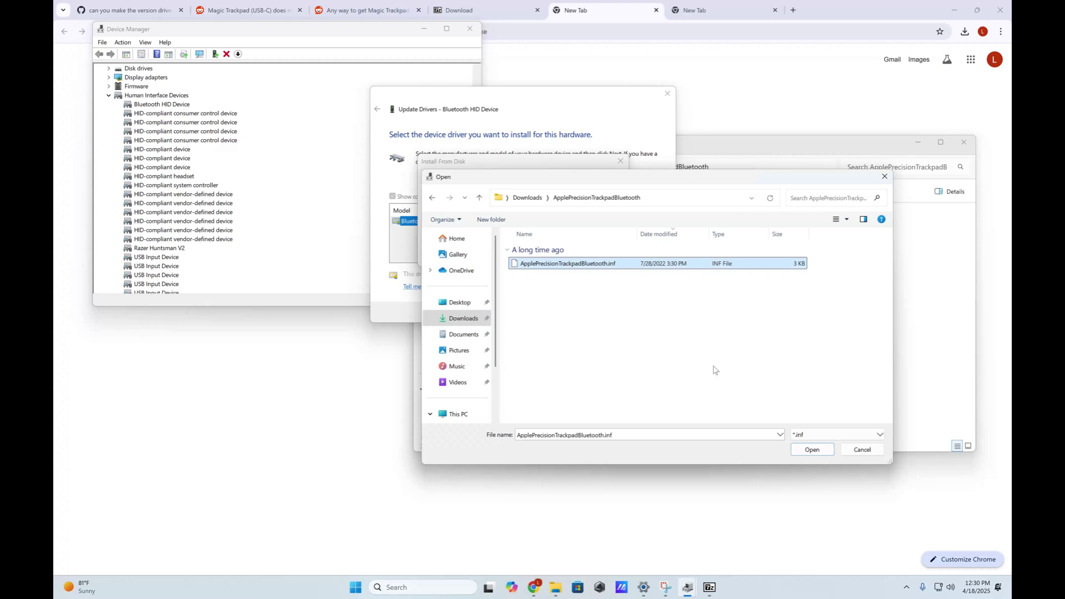
left_click(812, 450)
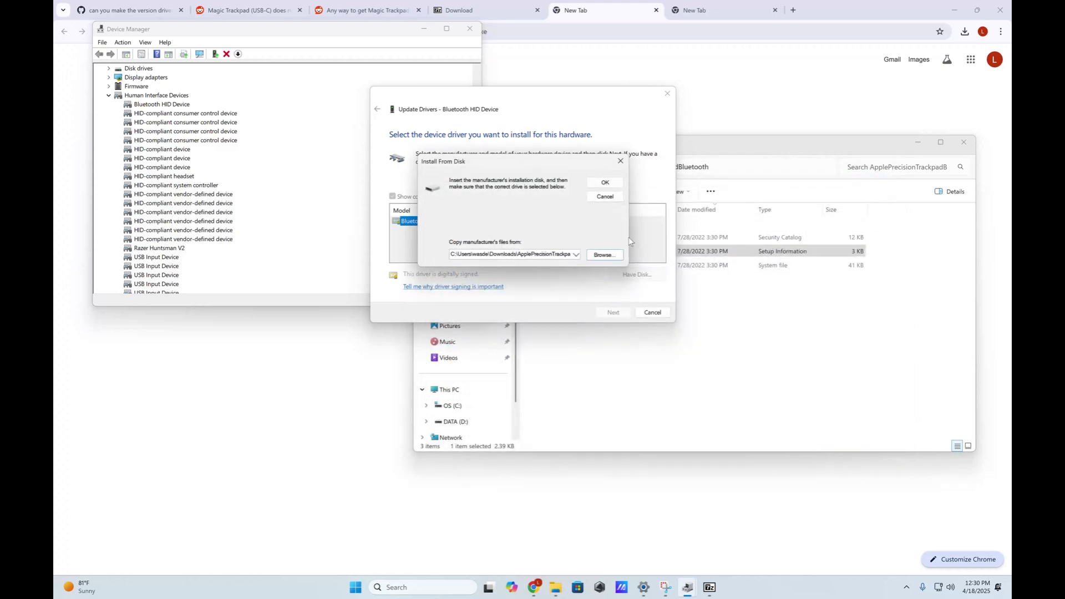
left_click(604, 182)
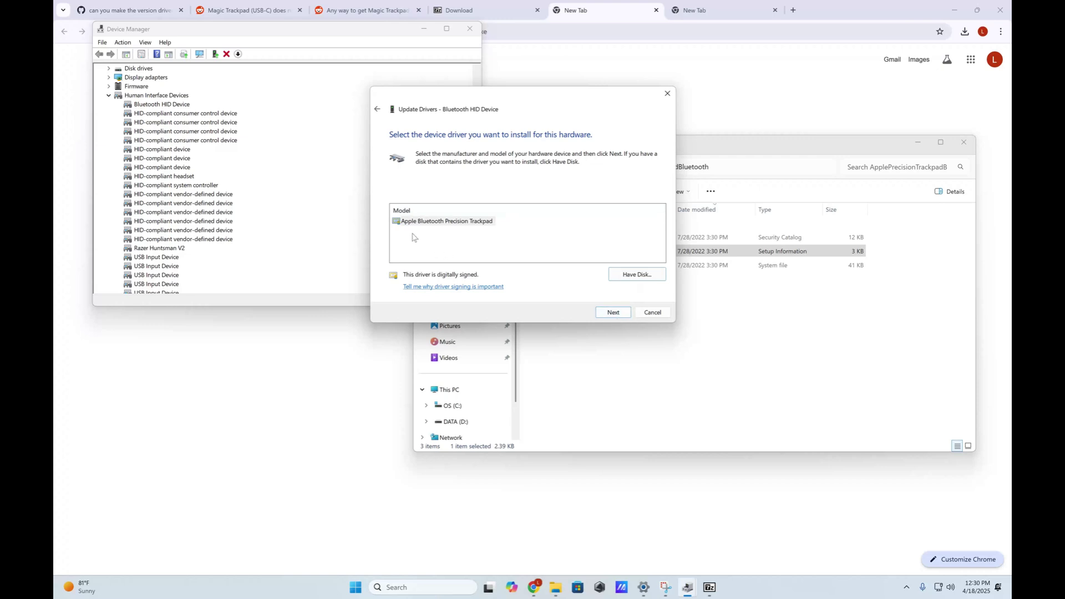
Install Apple Bluetooth Precision Trackpad, accepting the unverified-driver warning
left_click(615, 314)
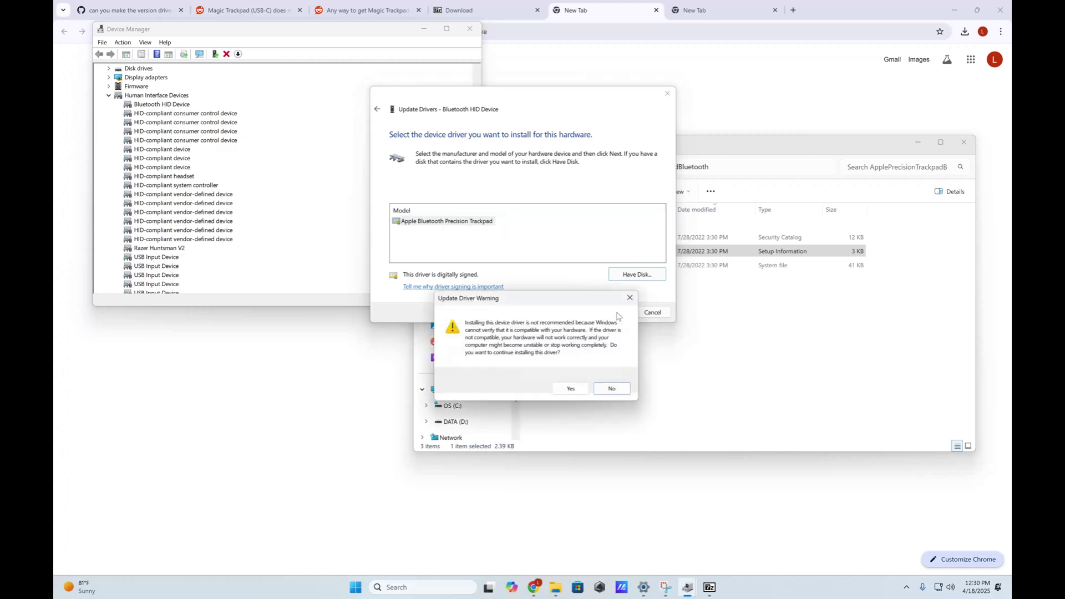
left_click(576, 394)
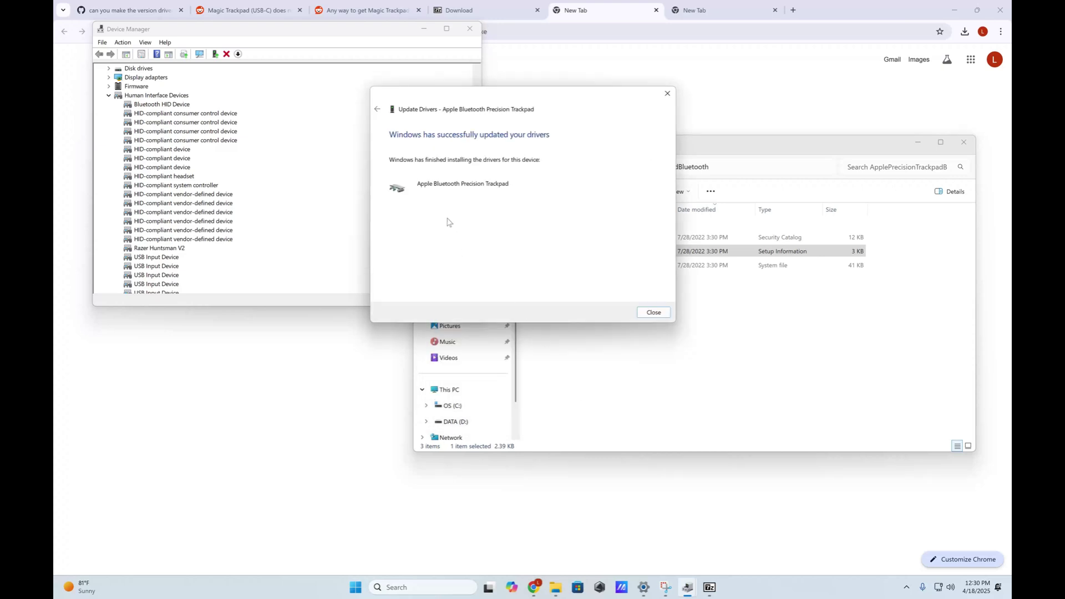
left_click(652, 313)
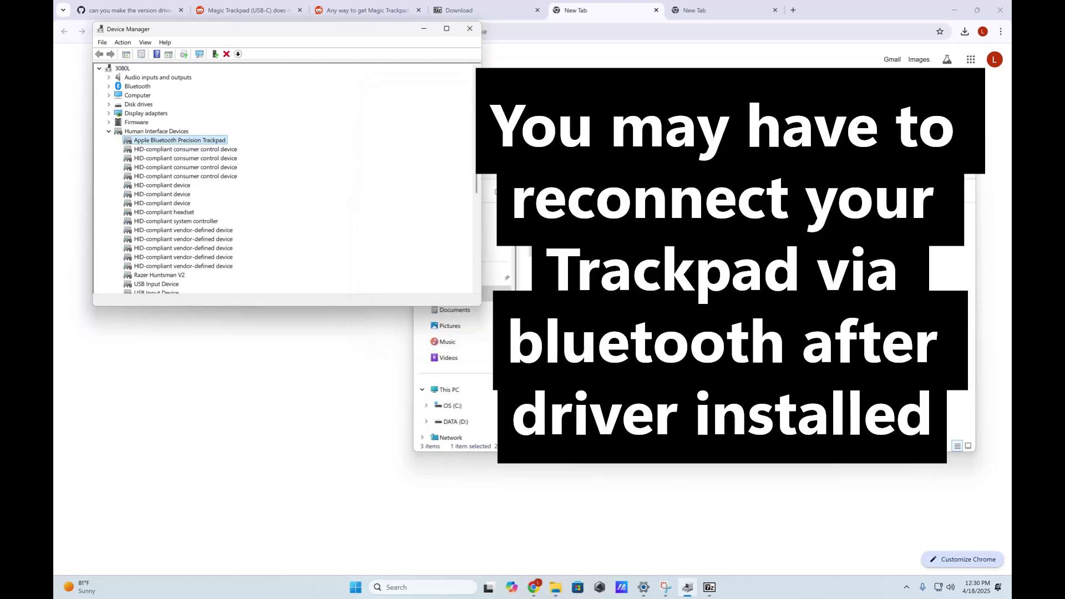
Put away Device Manager and File Explorer, then switch from Settings back to Chrome
left_click(425, 30)
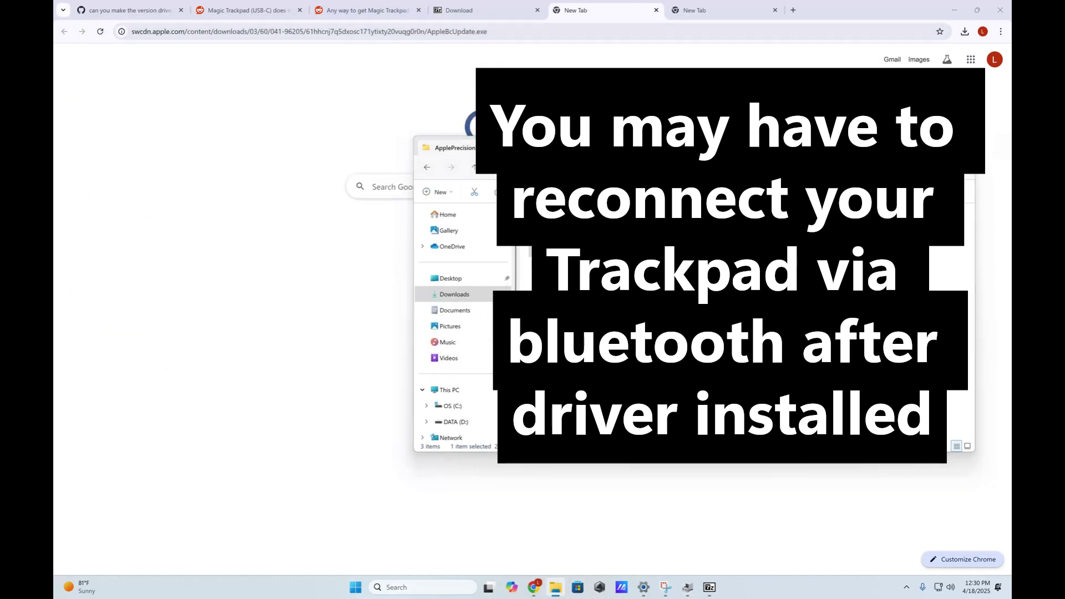
key("alt+F4")
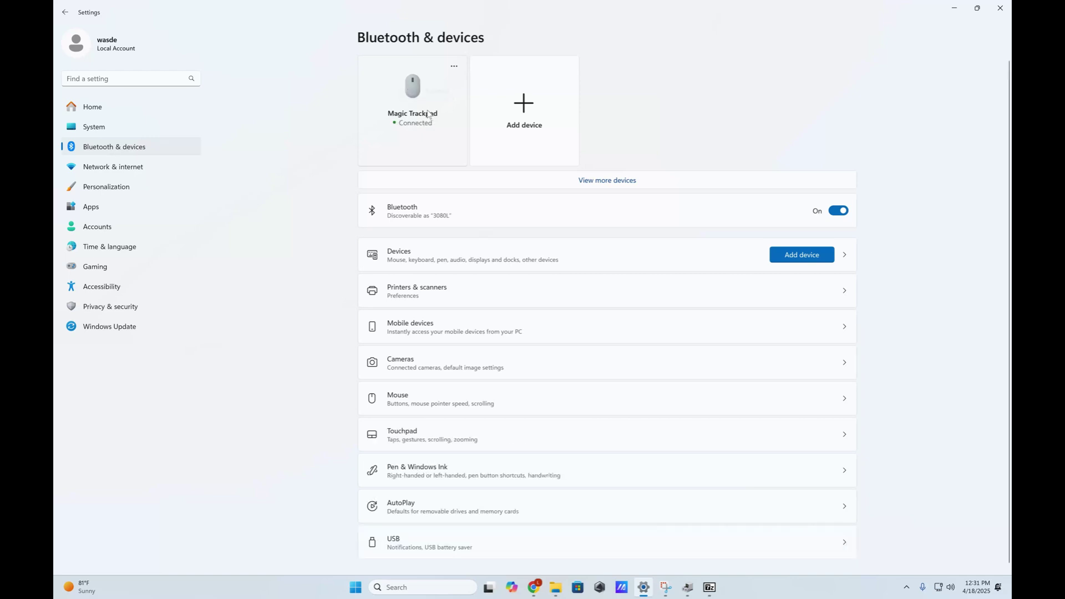
key("alt+Tab")
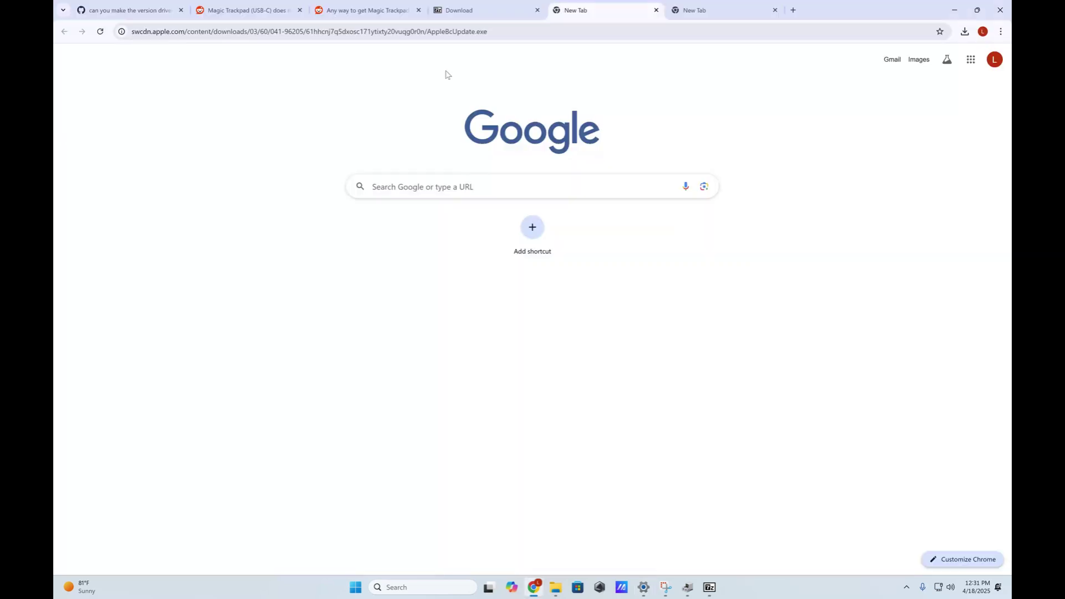
Browse the r/bootcamp, r/WindowsHelp and GitHub trackpad-driver tabs, ending on the r/bootcamp thread
left_click(351, 14)
scroll(394, 195, "down", 7)
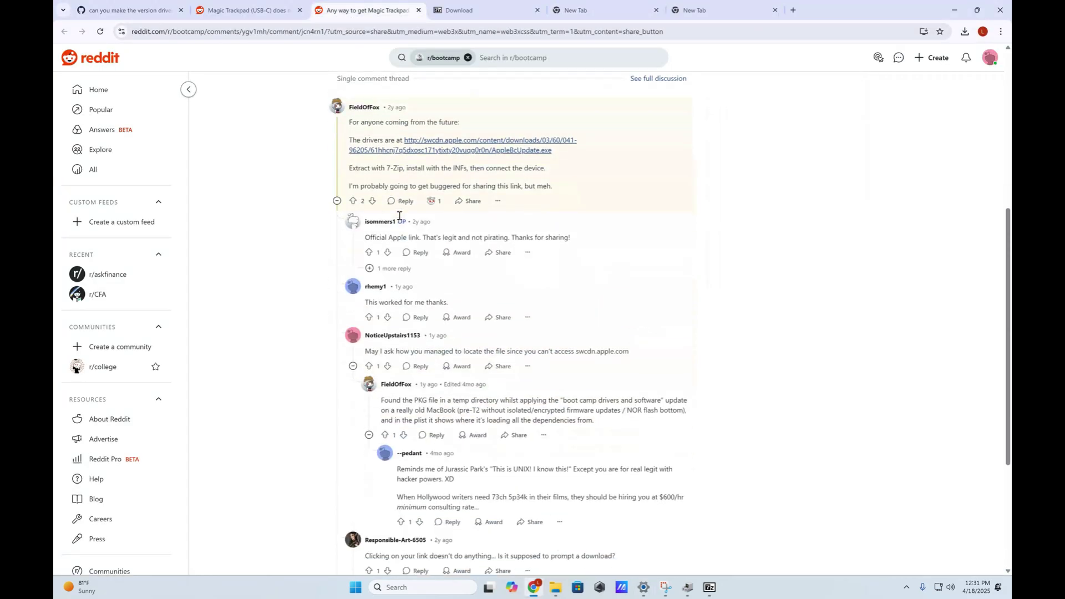
key("Home")
key("ctrl+shift+Tab")
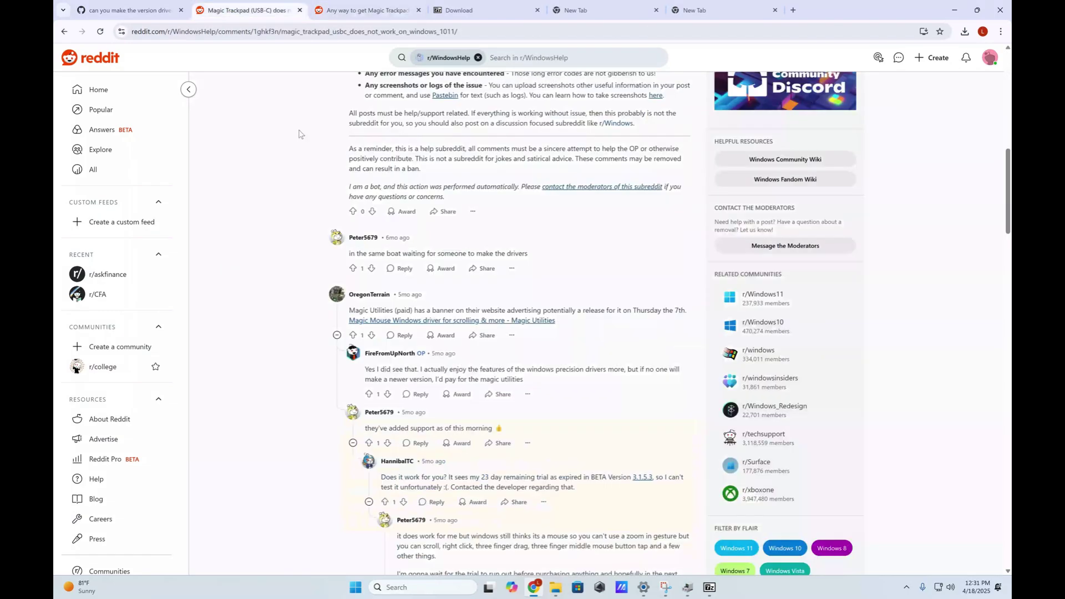
scroll(358, 264, "down", 10)
scroll(358, 264, "down", 10)
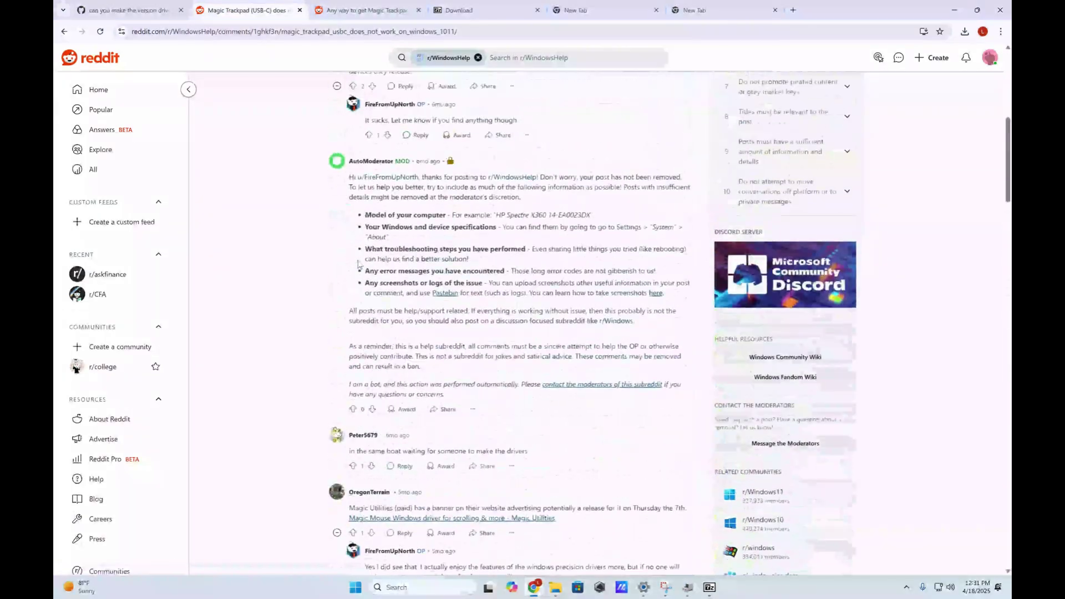
key("ctrl+Tab")
scroll(327, 325, "down", 2)
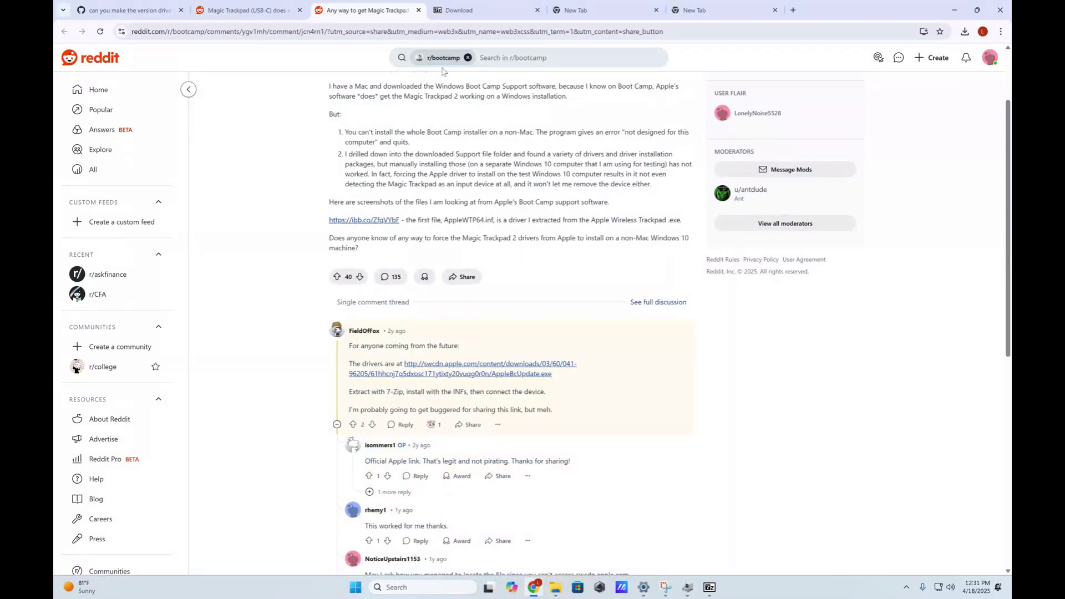
left_click(118, 14)
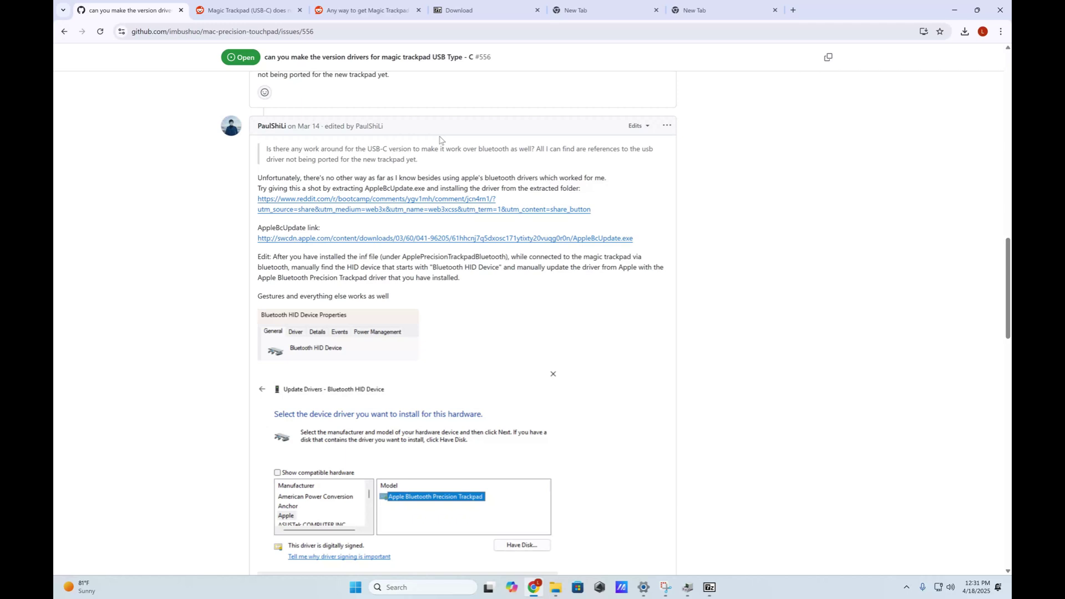
left_click(367, 12)
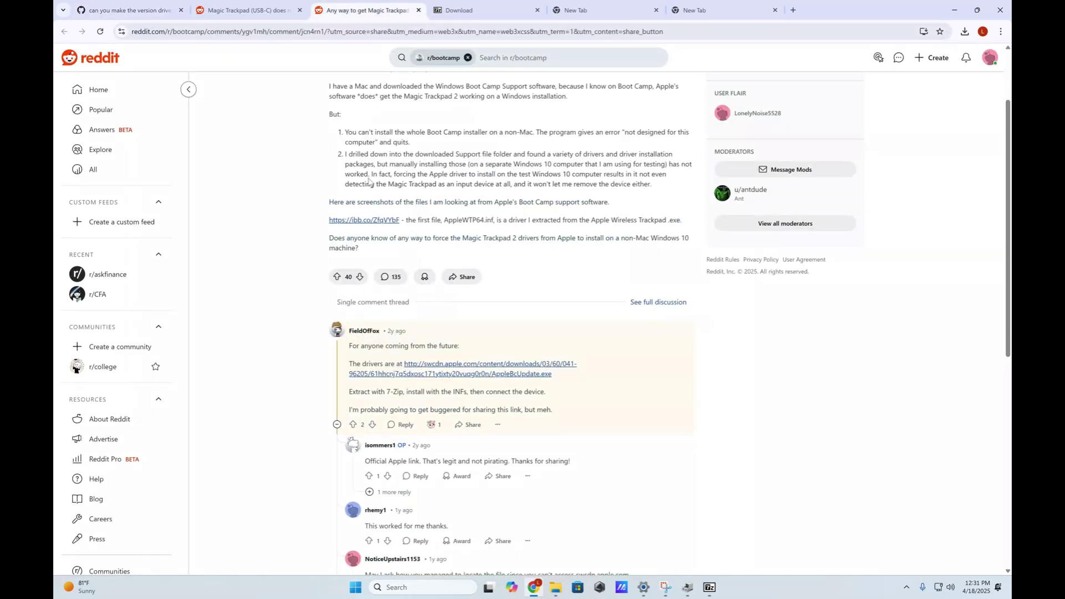